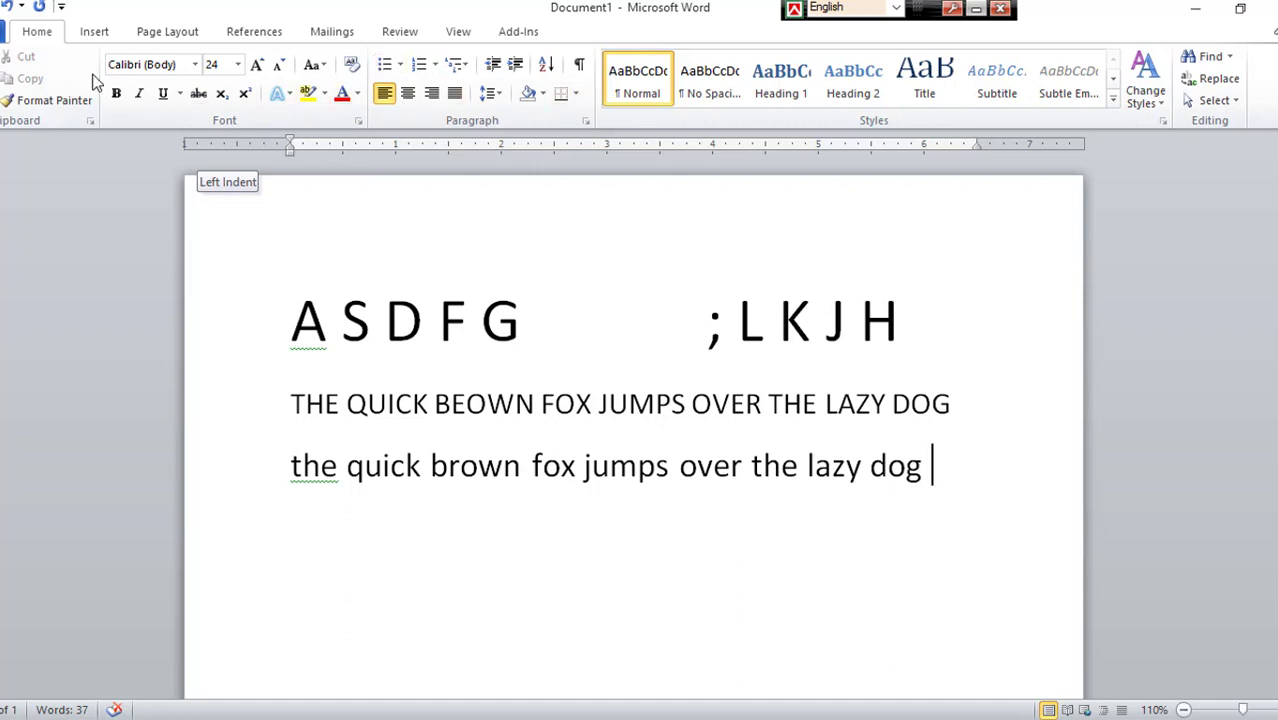
Start a new empty line after 'dog' at the end of the lowercase pangram
left_click_drag(970, 462, 211, 297)
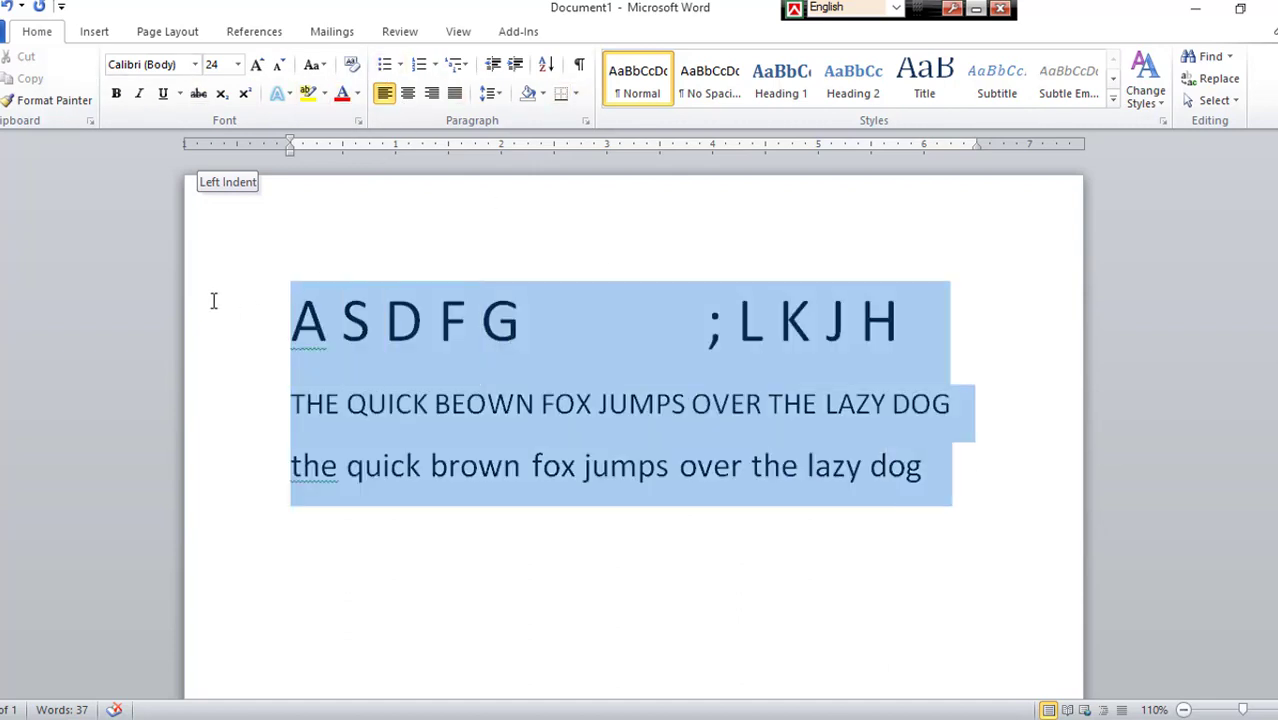
left_click(961, 453)
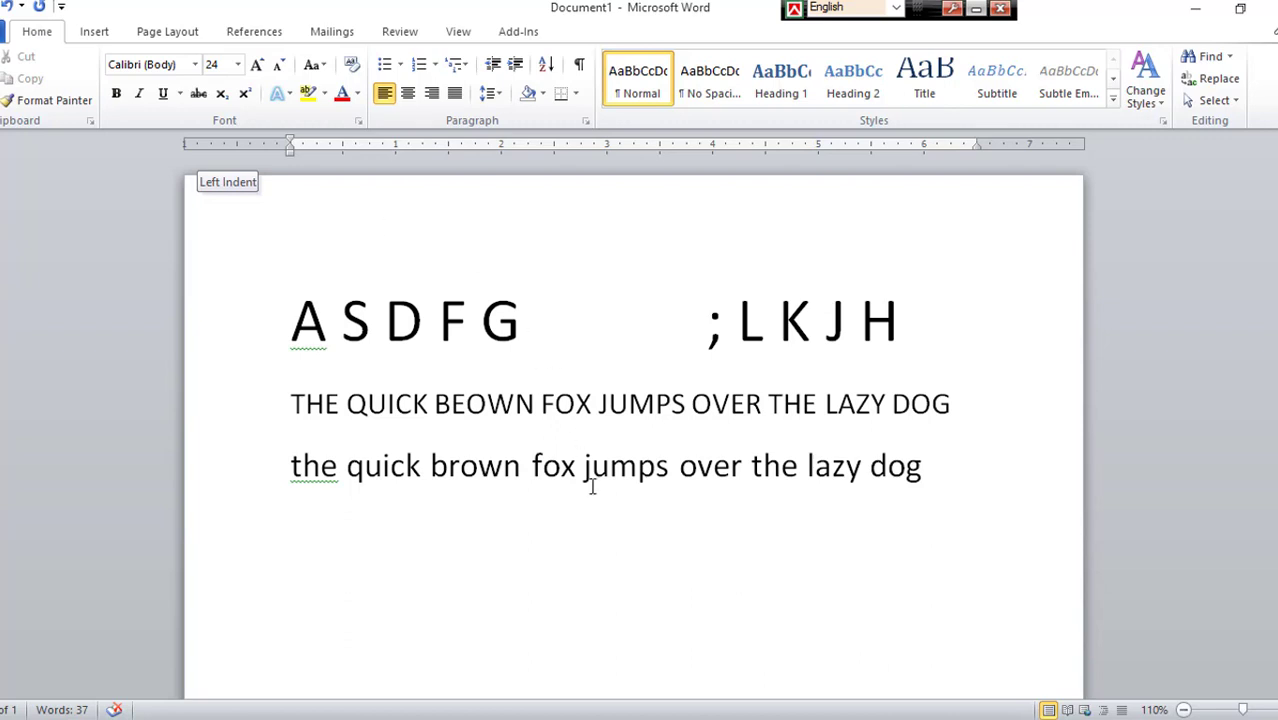
key("Return")
left_click_drag(291, 320, 514, 318)
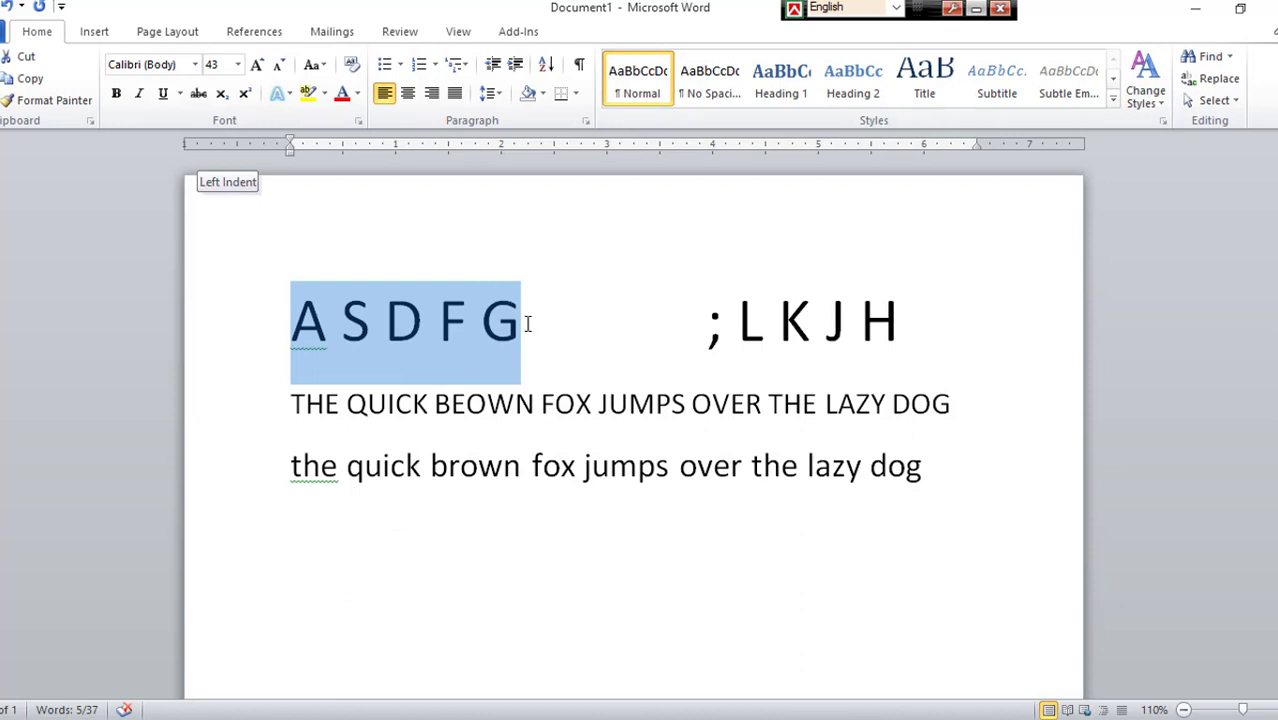
left_click(527, 500)
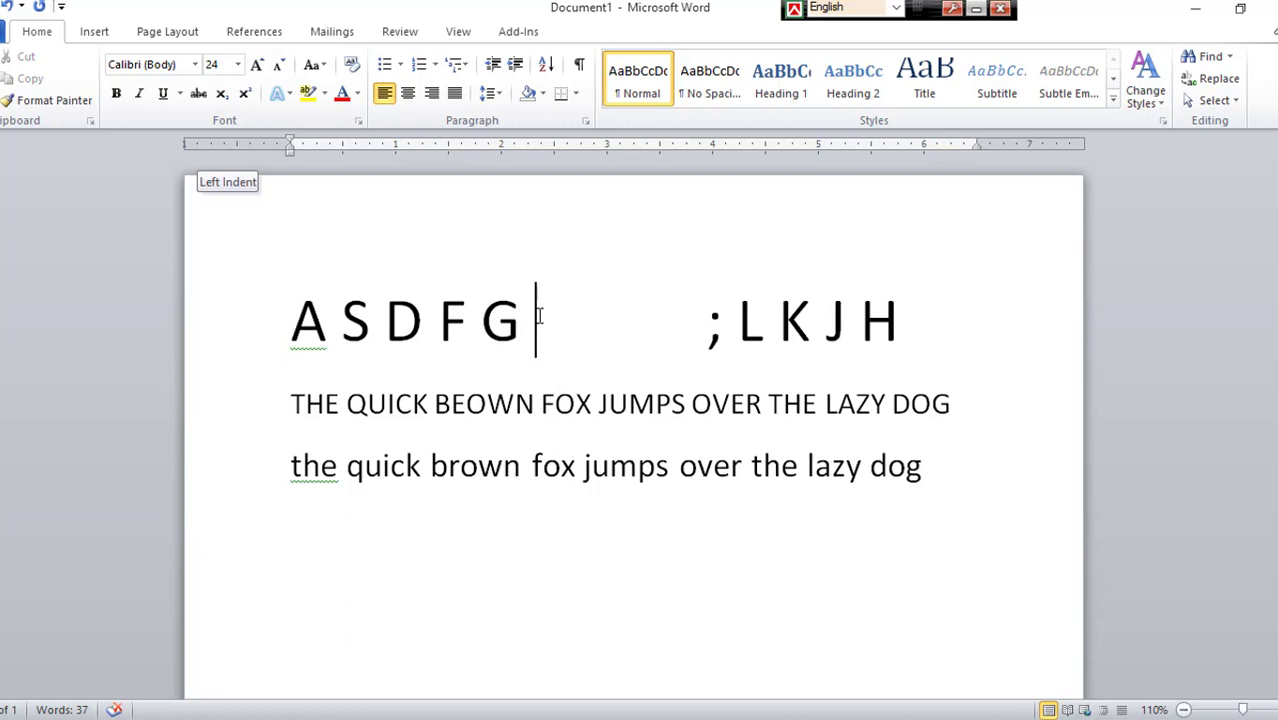
Copy A S D F G from the first line and paste it onto the empty bottom line
left_click_drag(538, 316, 333, 318)
key("ctrl+c")
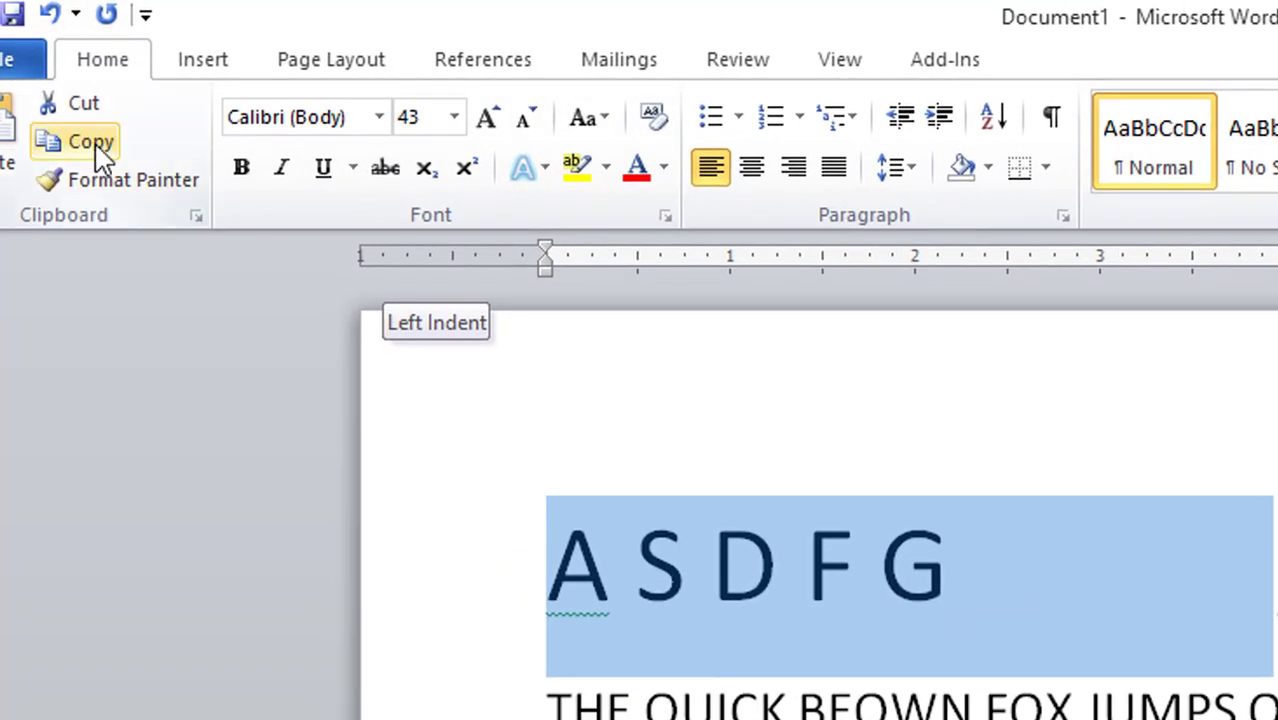
left_click(100, 148)
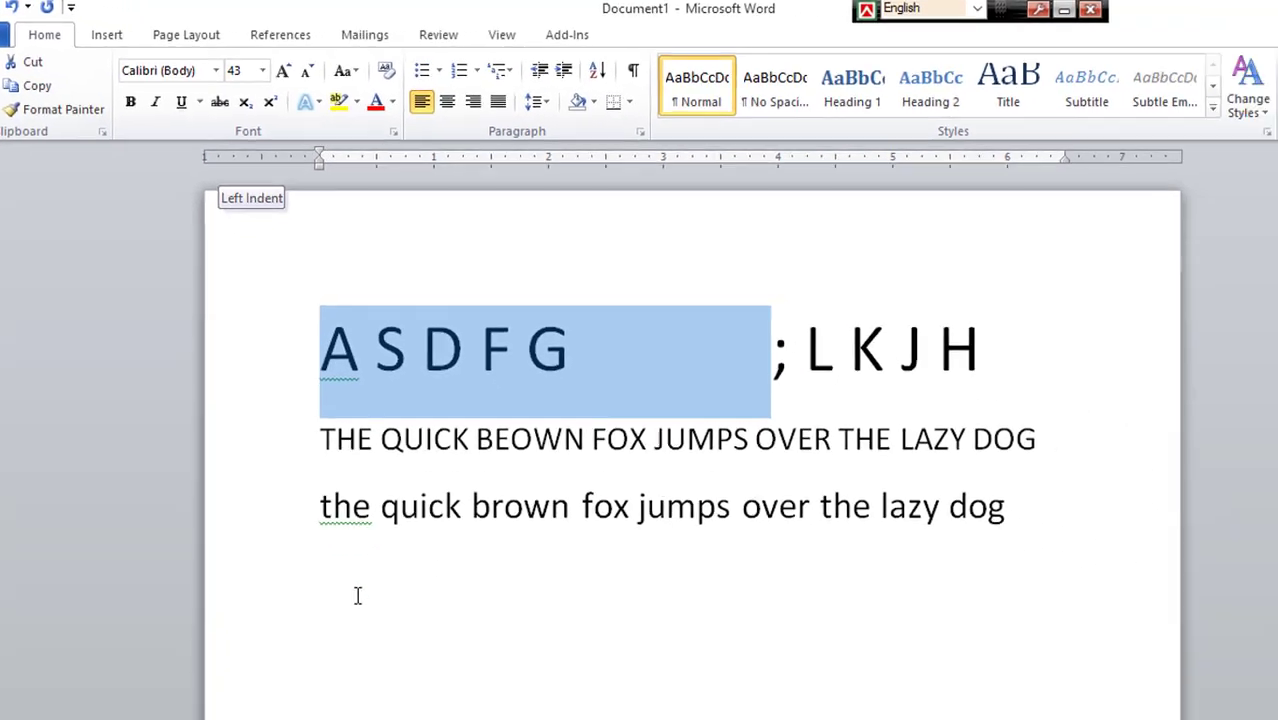
left_click(357, 593)
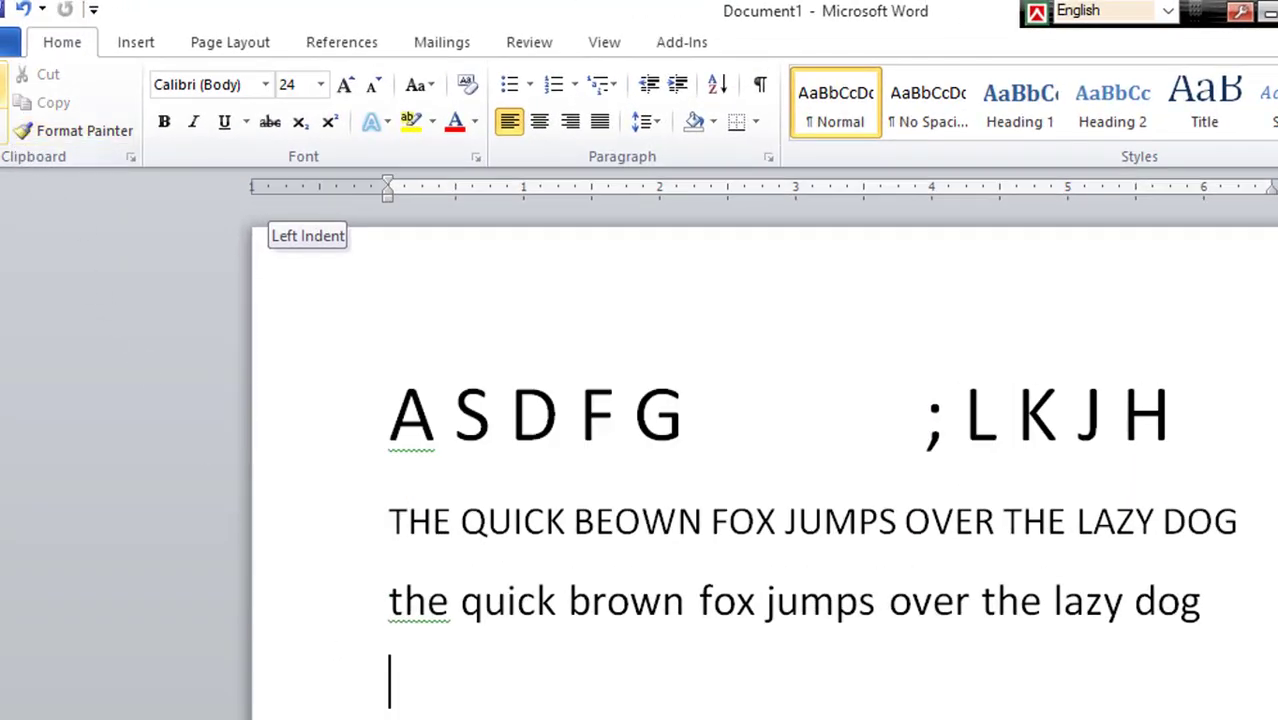
left_click(5, 90)
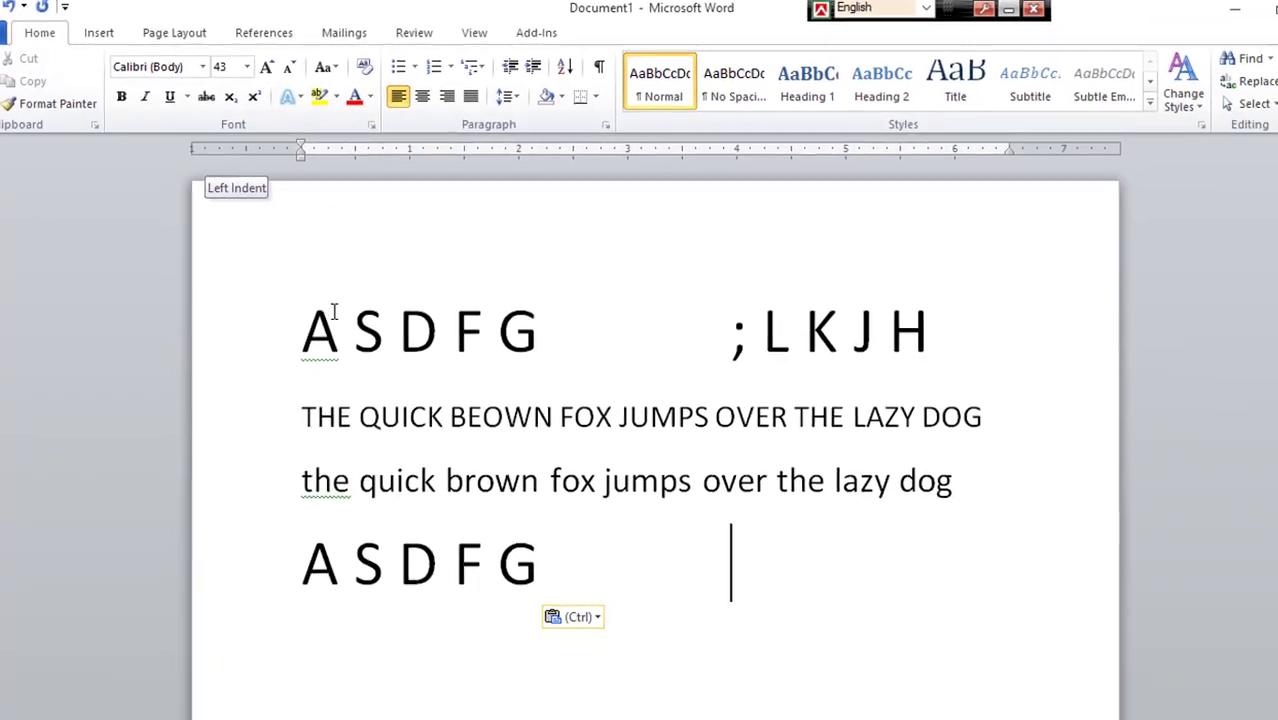
left_click_drag(416, 392, 683, 391)
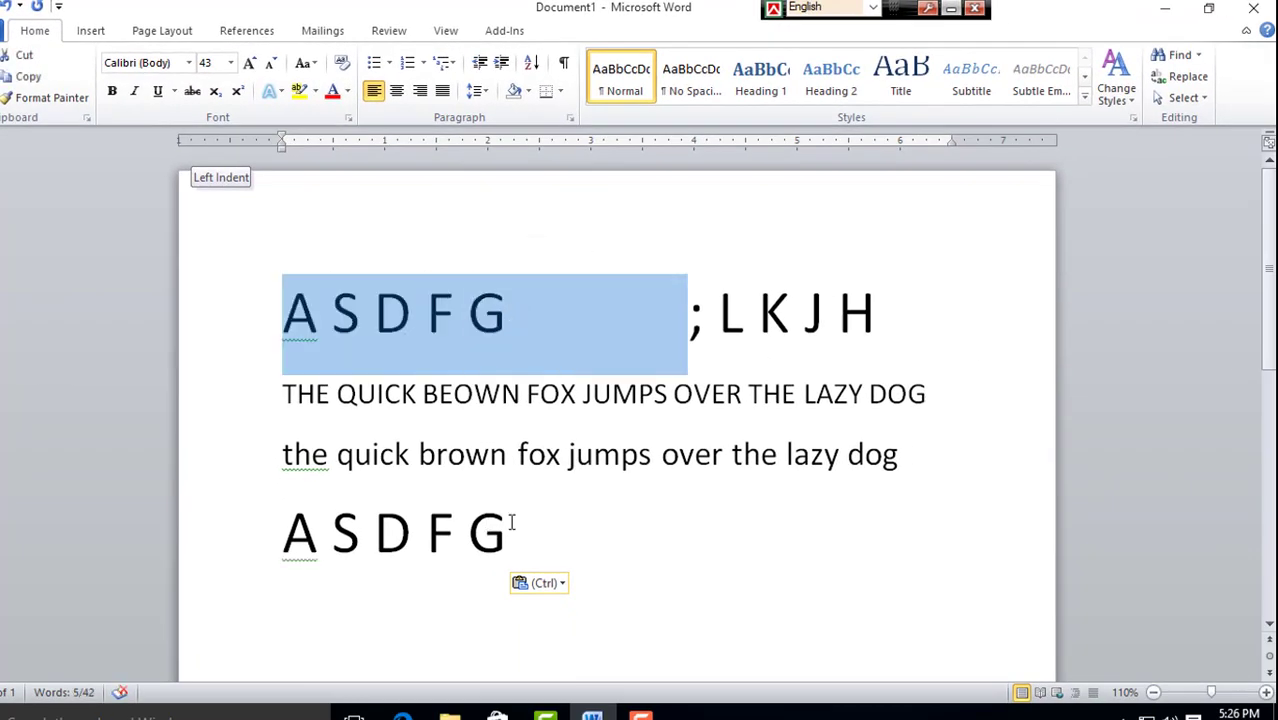
left_click(502, 510)
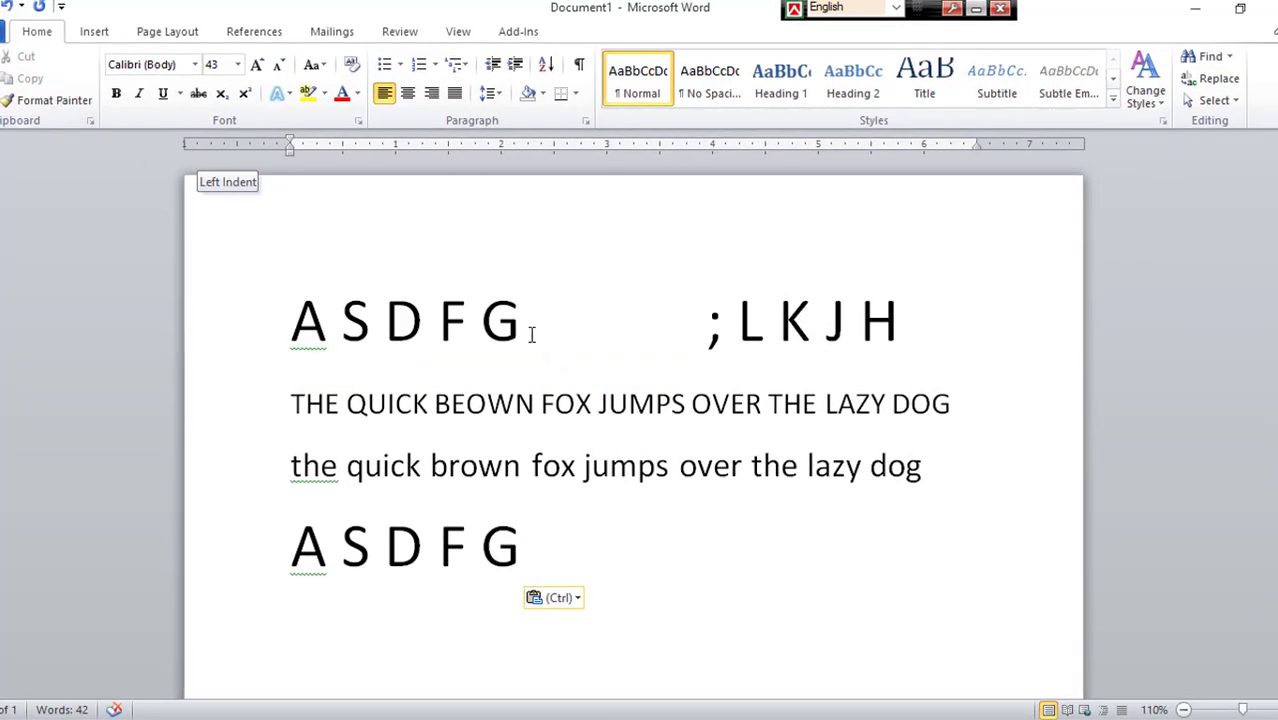
mouse_move(685, 320)
left_mouse_down()
mouse_move(907, 326)
mouse_move(706, 330)
left_mouse_up()
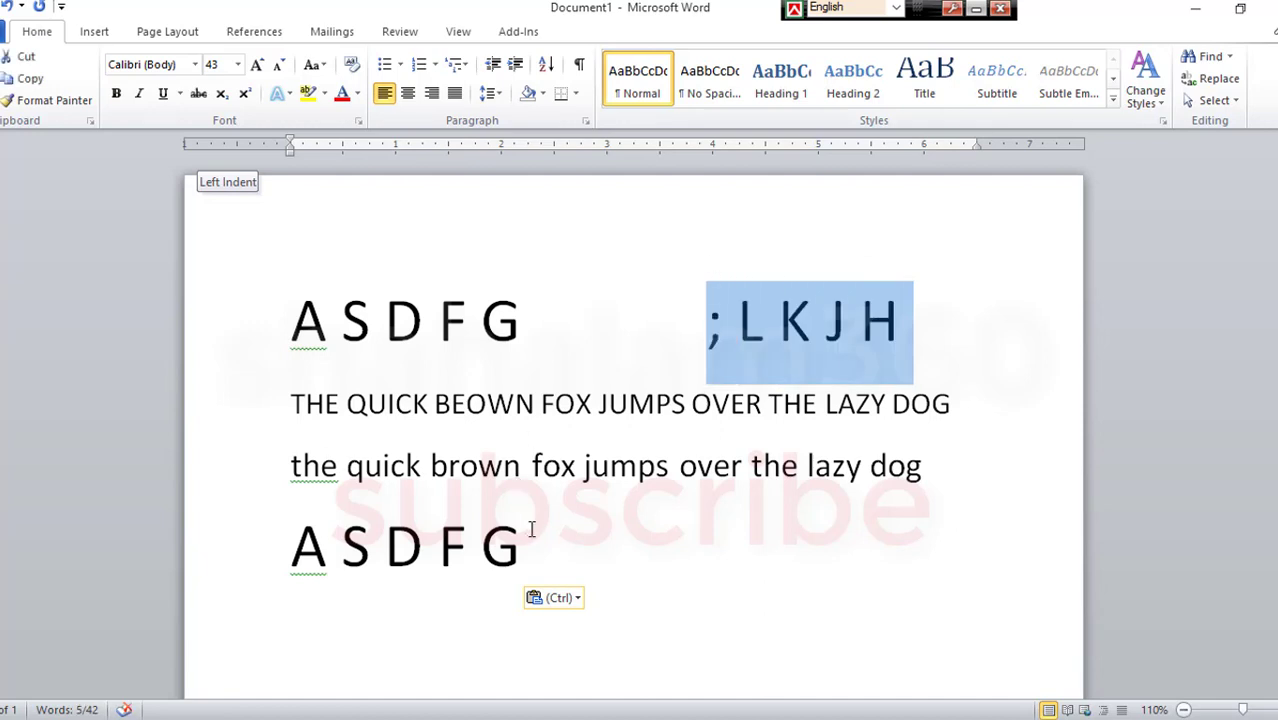
left_click(921, 320)
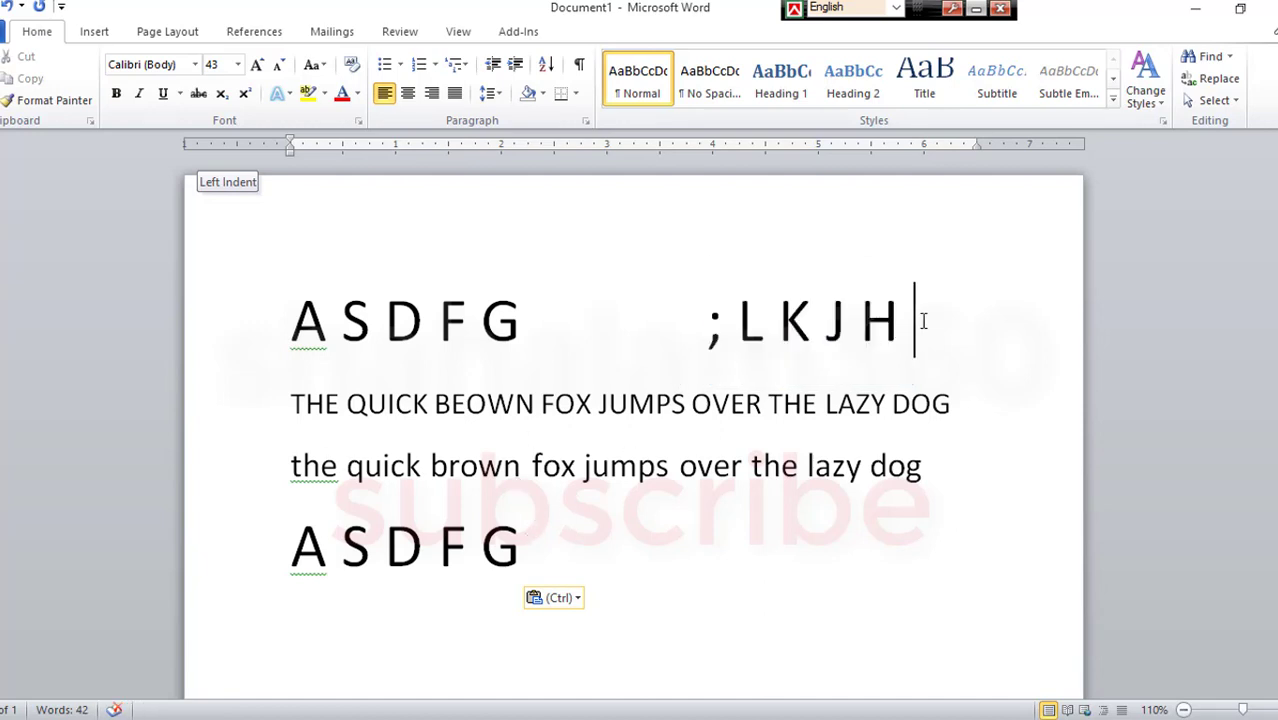
Cut ; L K J H from the first line and paste it after A S D F G on the bottom line
left_click_drag(916, 316, 708, 322)
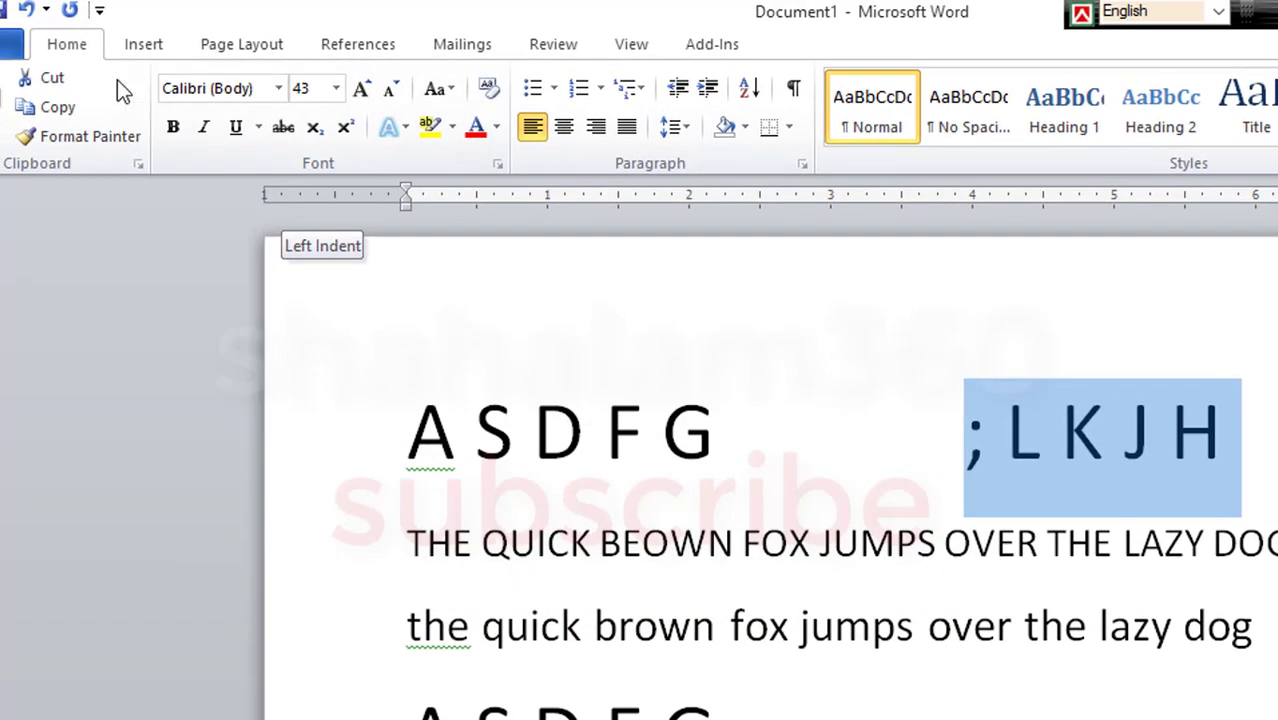
left_click(60, 84)
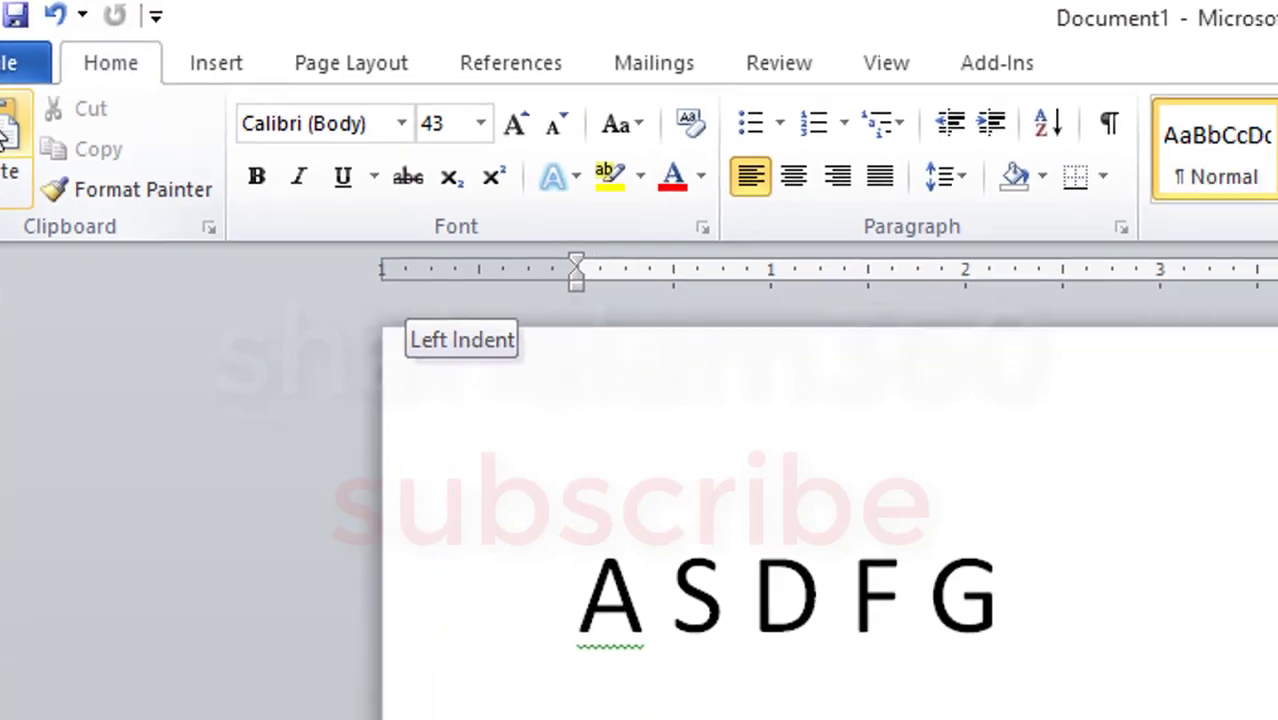
left_click(5, 130)
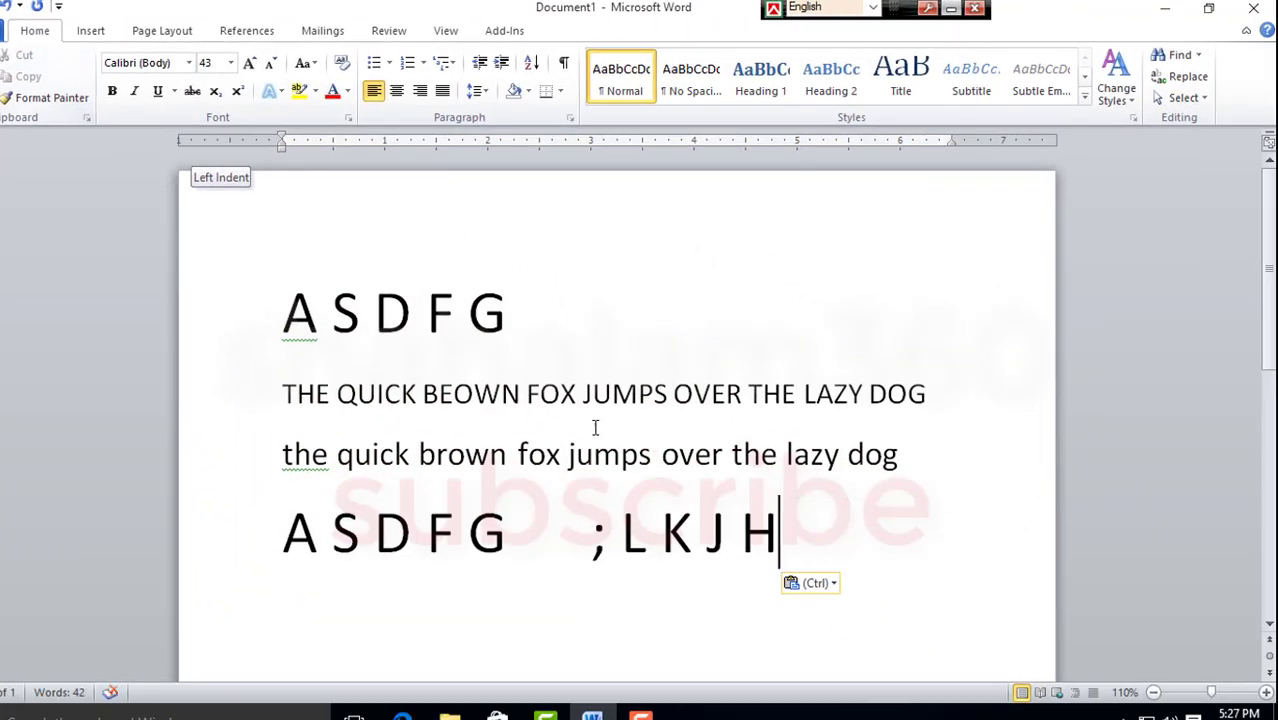
scroll(545, 400, "down", 1)
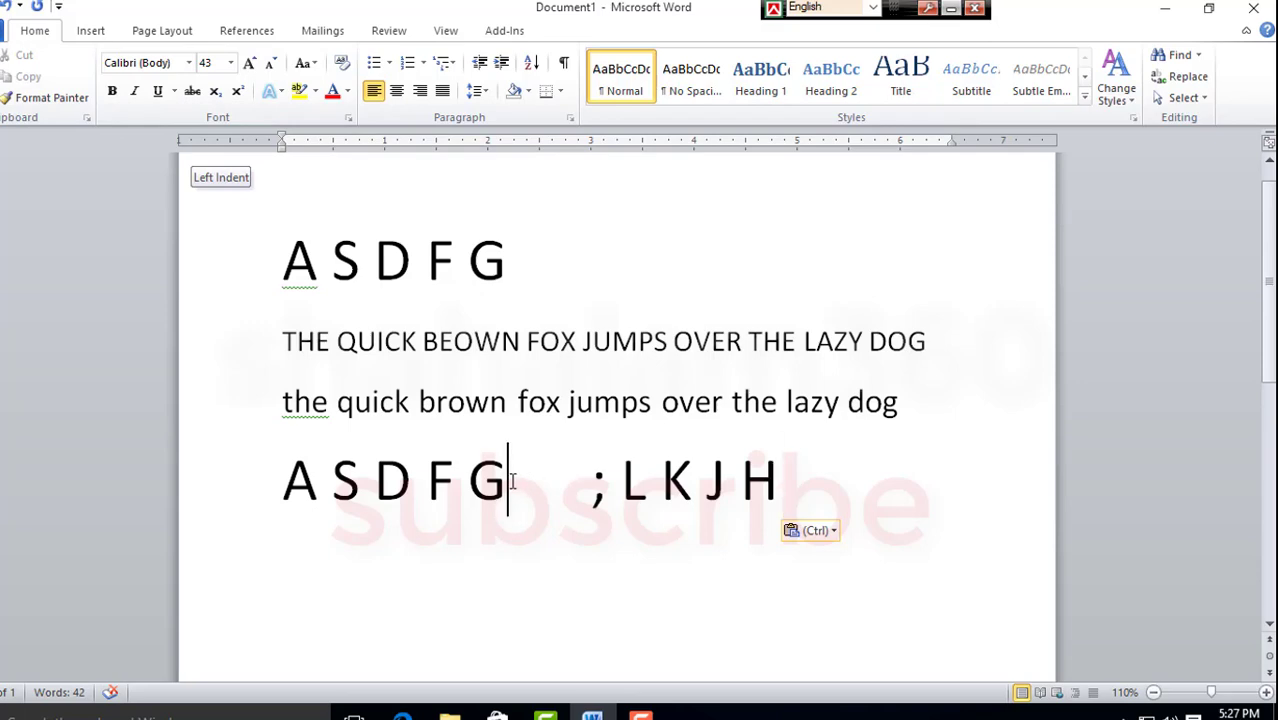
Copy A S D F G from the last line and paste it after line one's A S D F G
left_click_drag(514, 481, 285, 456)
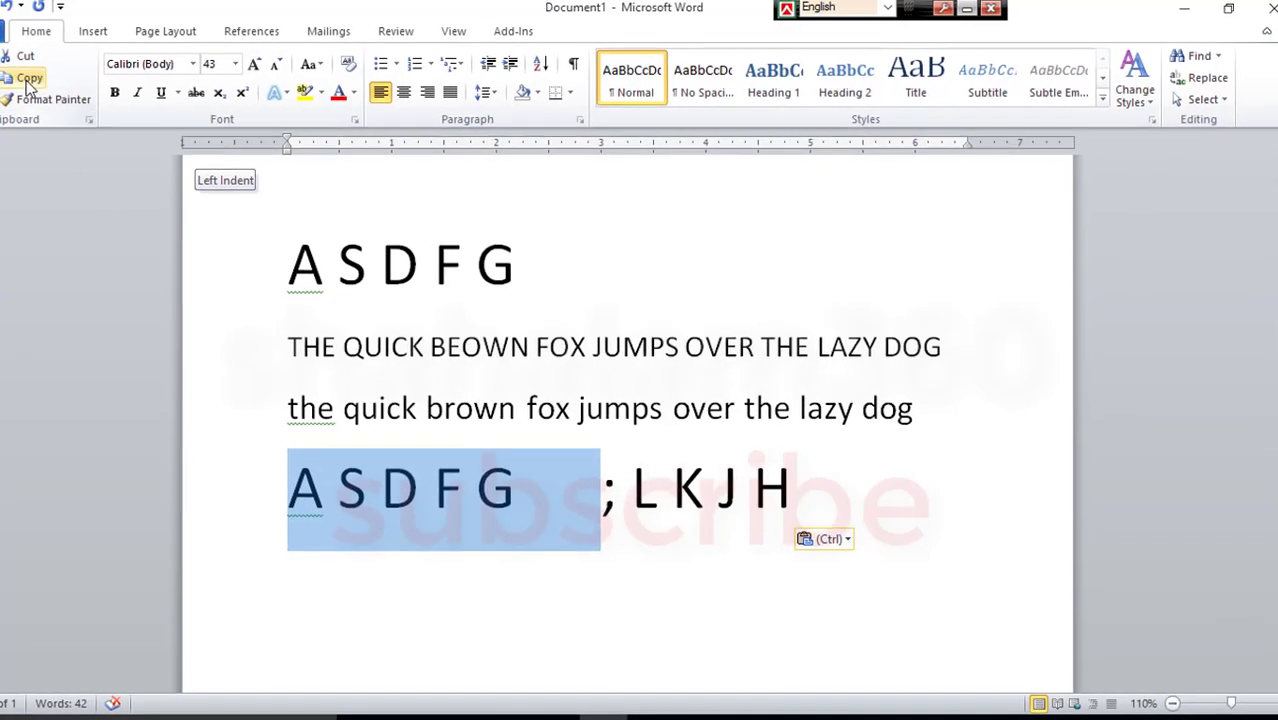
left_click(28, 80)
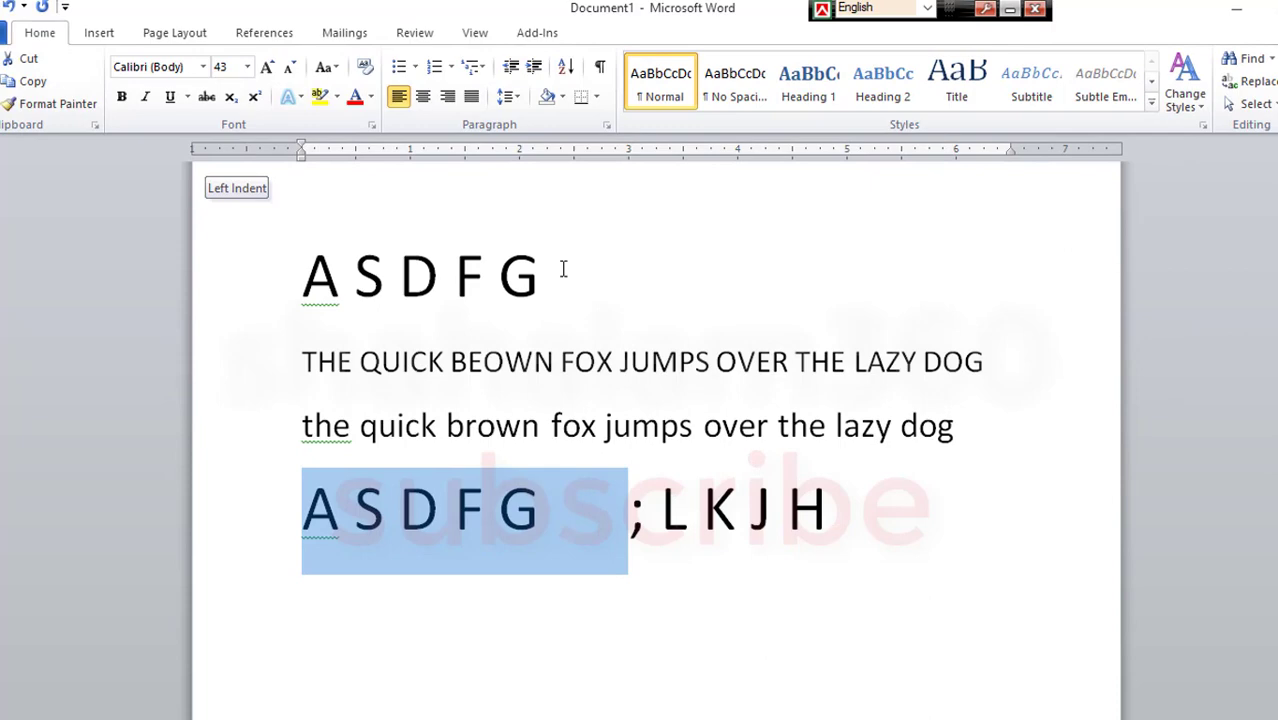
left_click(563, 269)
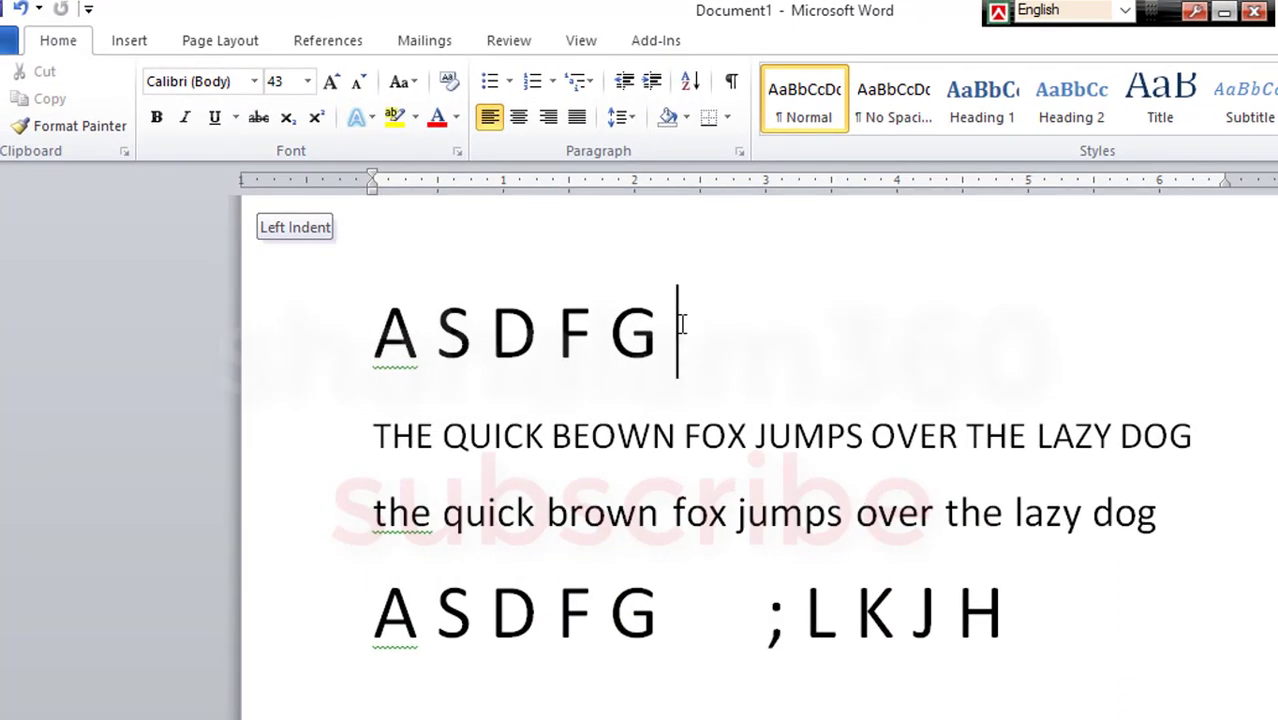
scroll(682, 323, "up", 1)
key("ctrl+v")
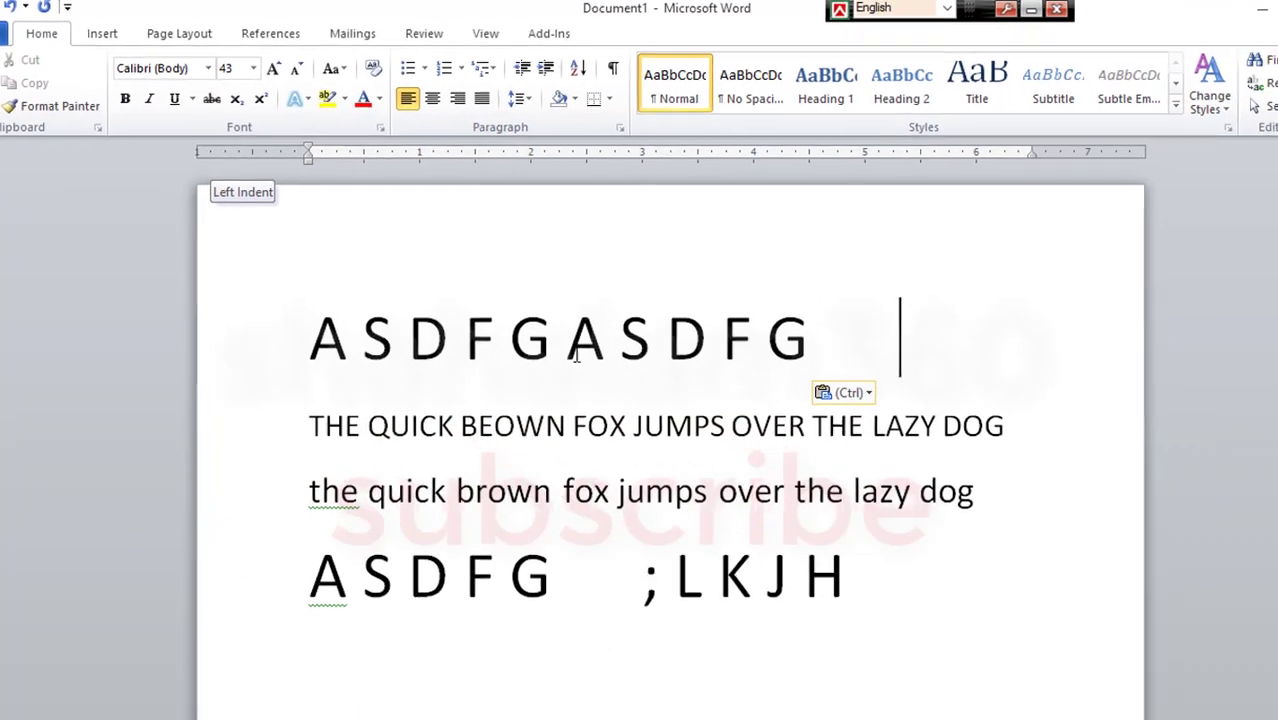
Select ;LKJH at the end of line 4
left_click(683, 420)
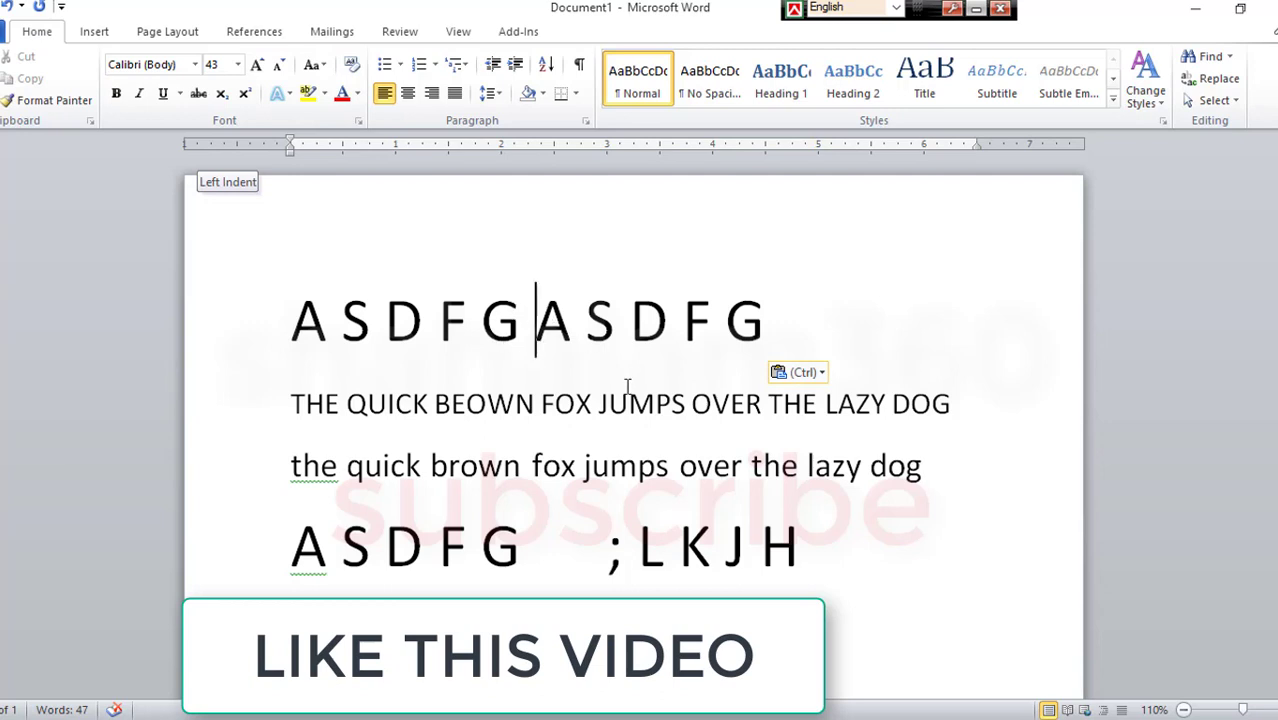
left_click(835, 533)
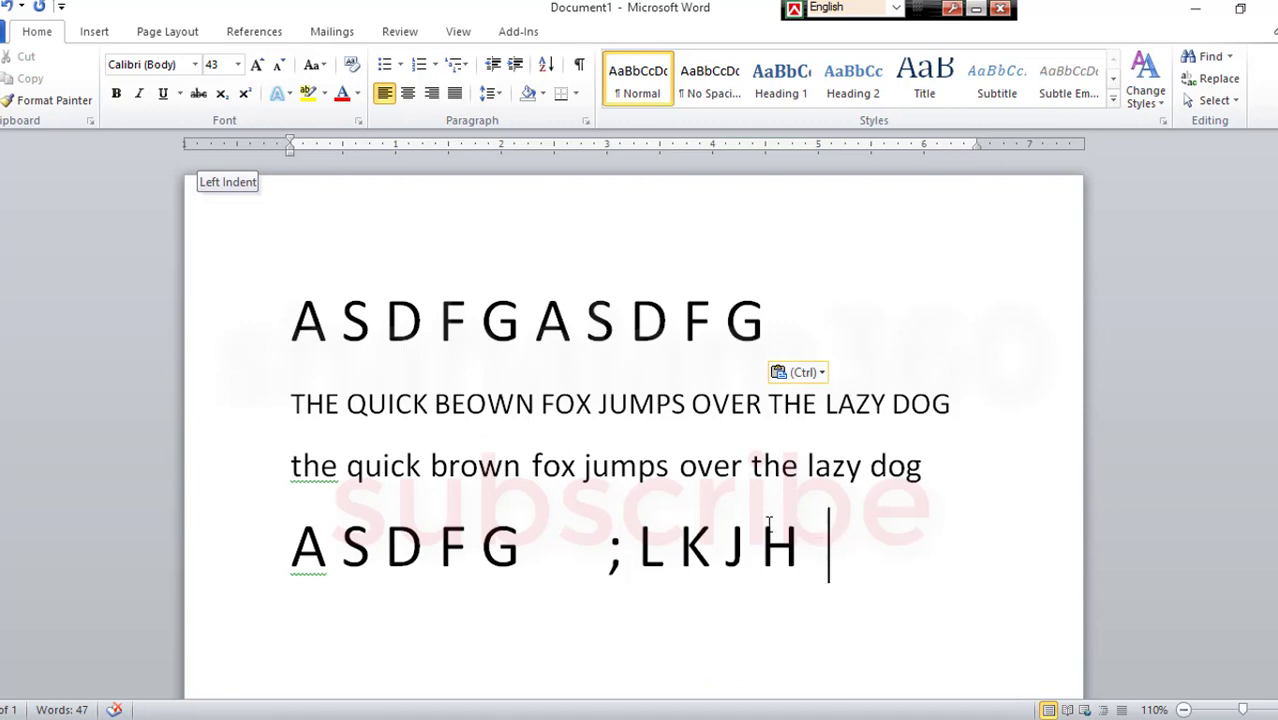
left_click_drag(805, 535, 612, 545)
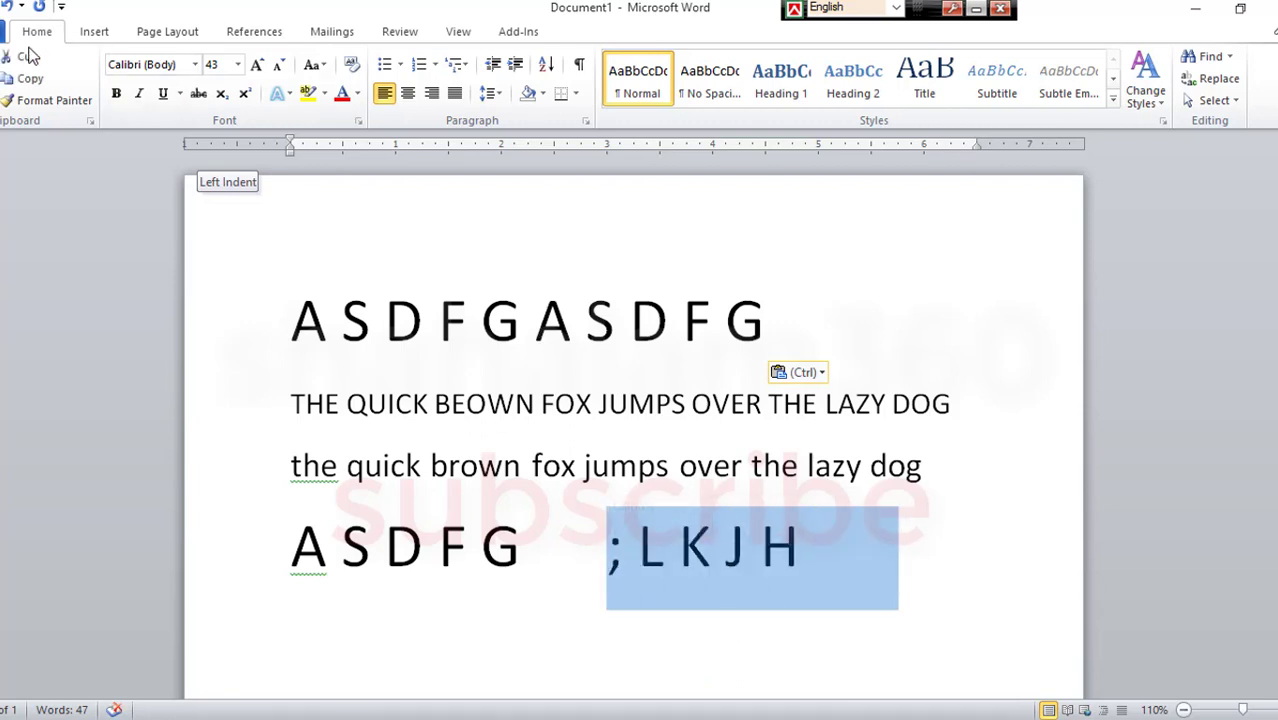
Cut ;LKJH from line 4 for the end of line 1, then select the second ASDFGASDFG ;LKJH line
left_click(27, 60)
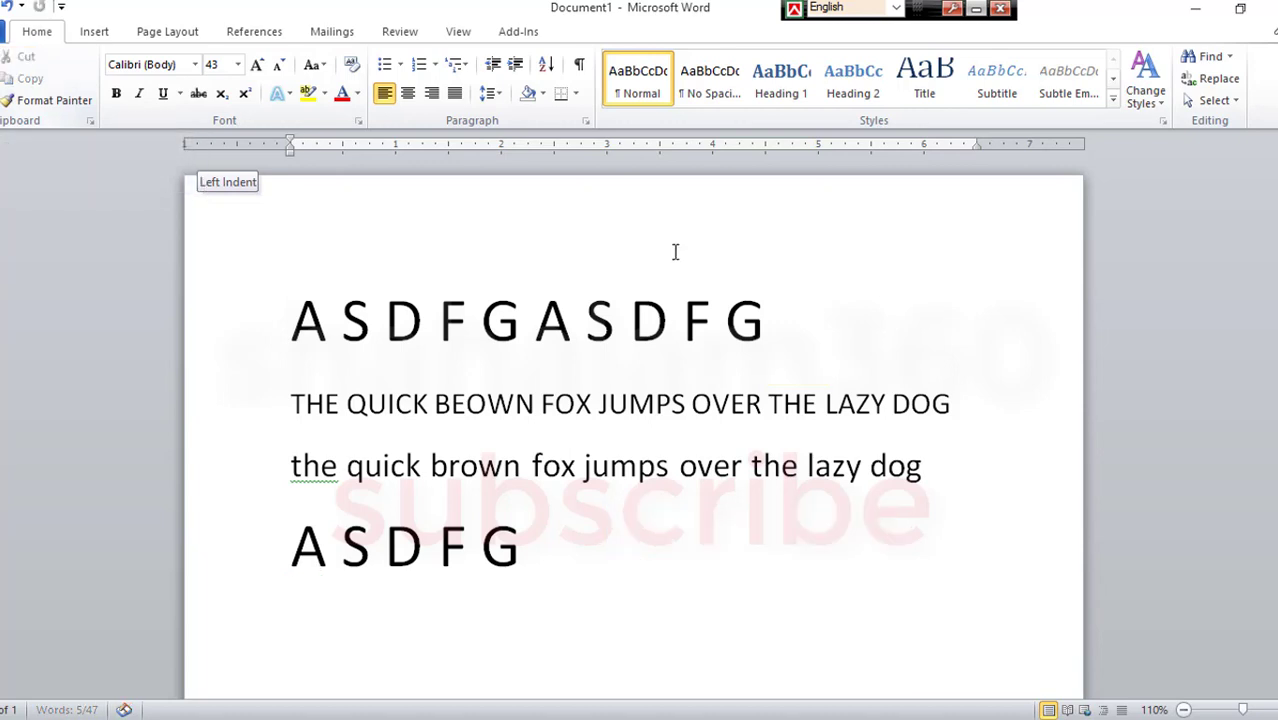
left_click(826, 318)
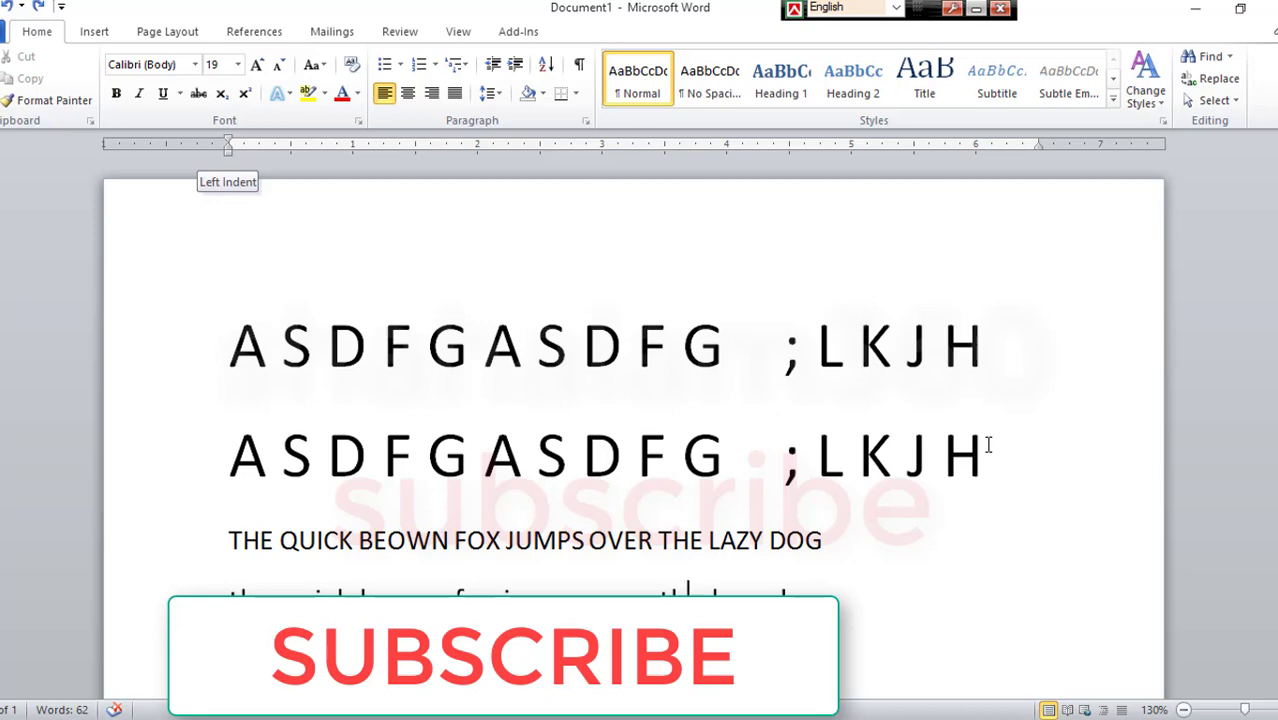
left_click_drag(1018, 448, 155, 443)
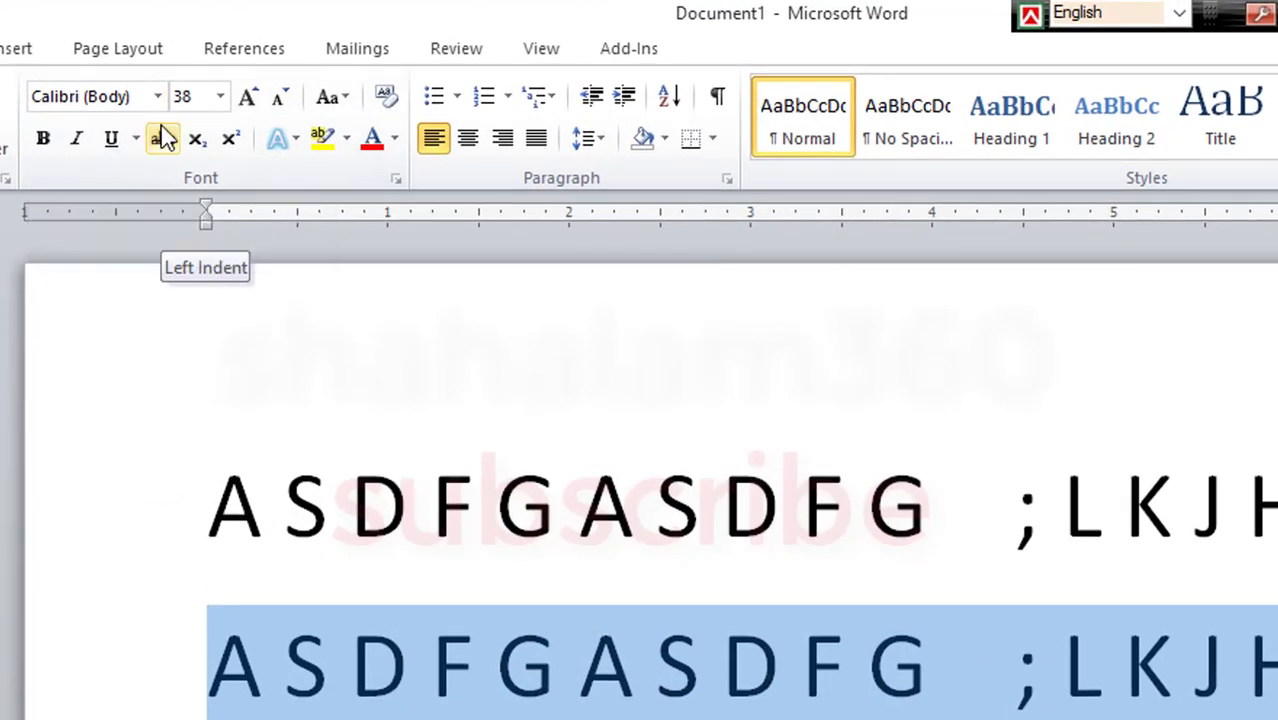
Apply the Algerian font to the second line, then reselect it including the wrapped H
left_click(165, 97)
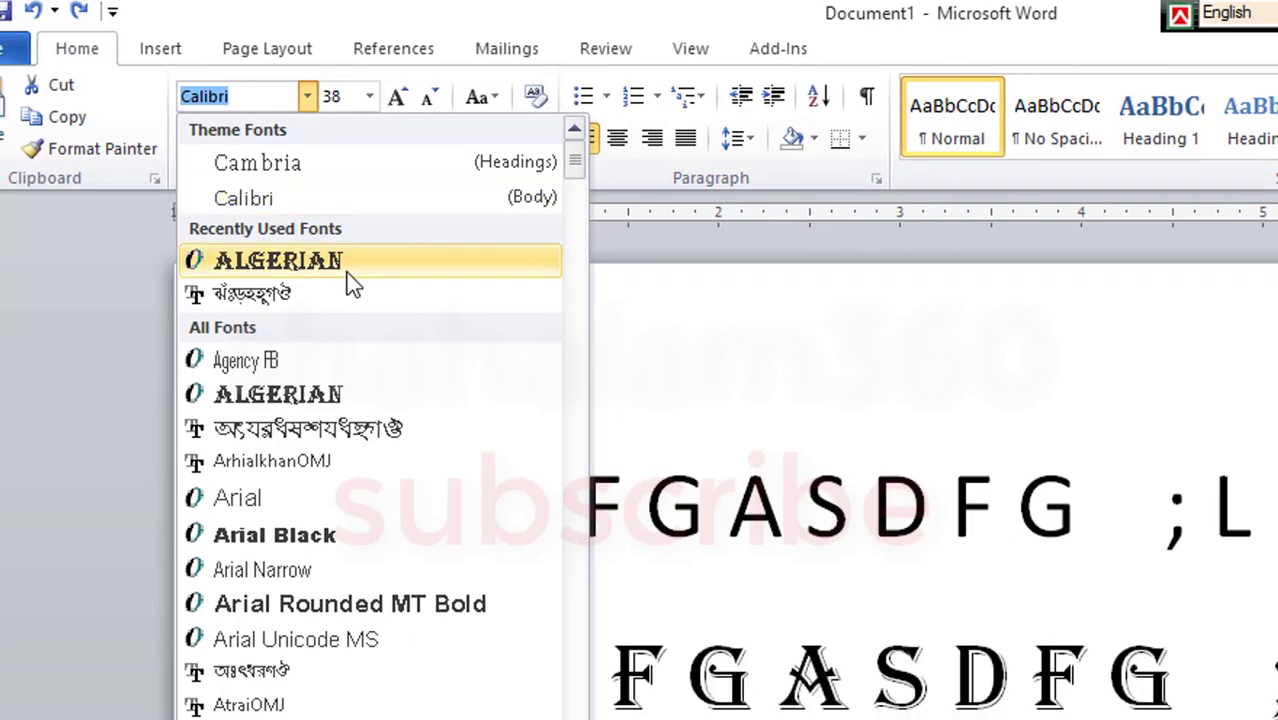
left_click(350, 278)
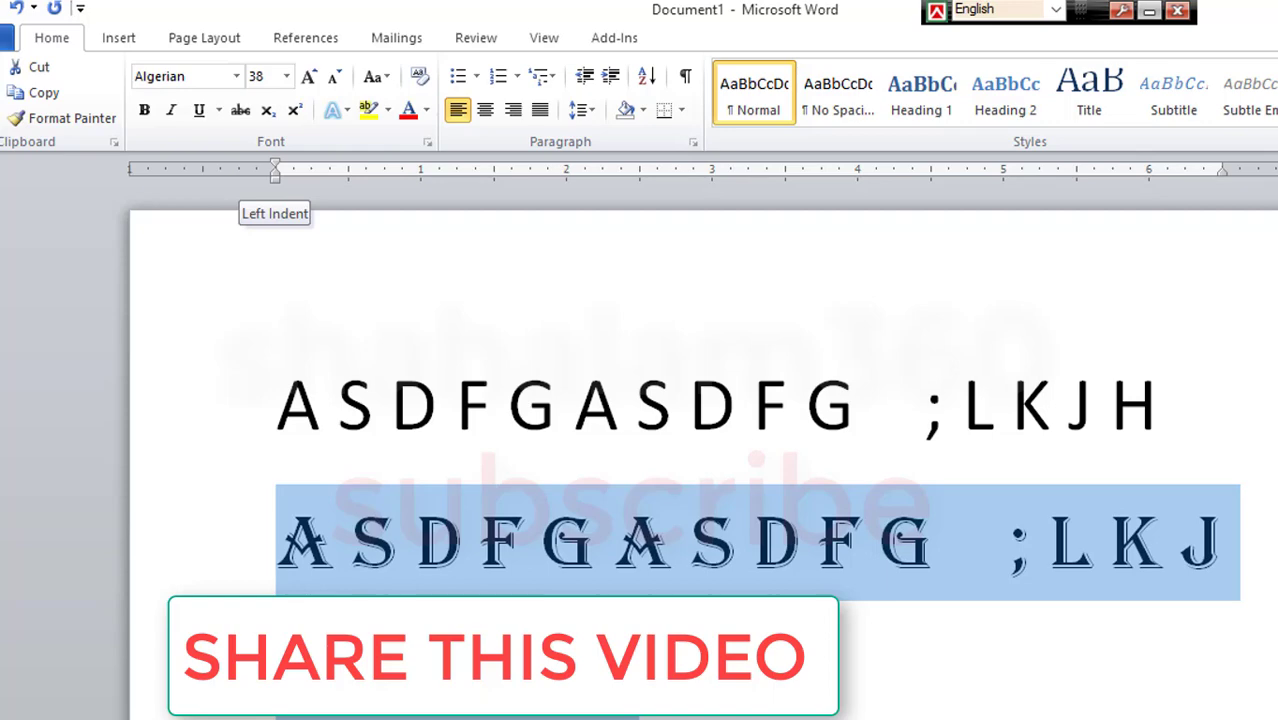
left_click(462, 540)
left_click_drag(462, 540, 612, 540)
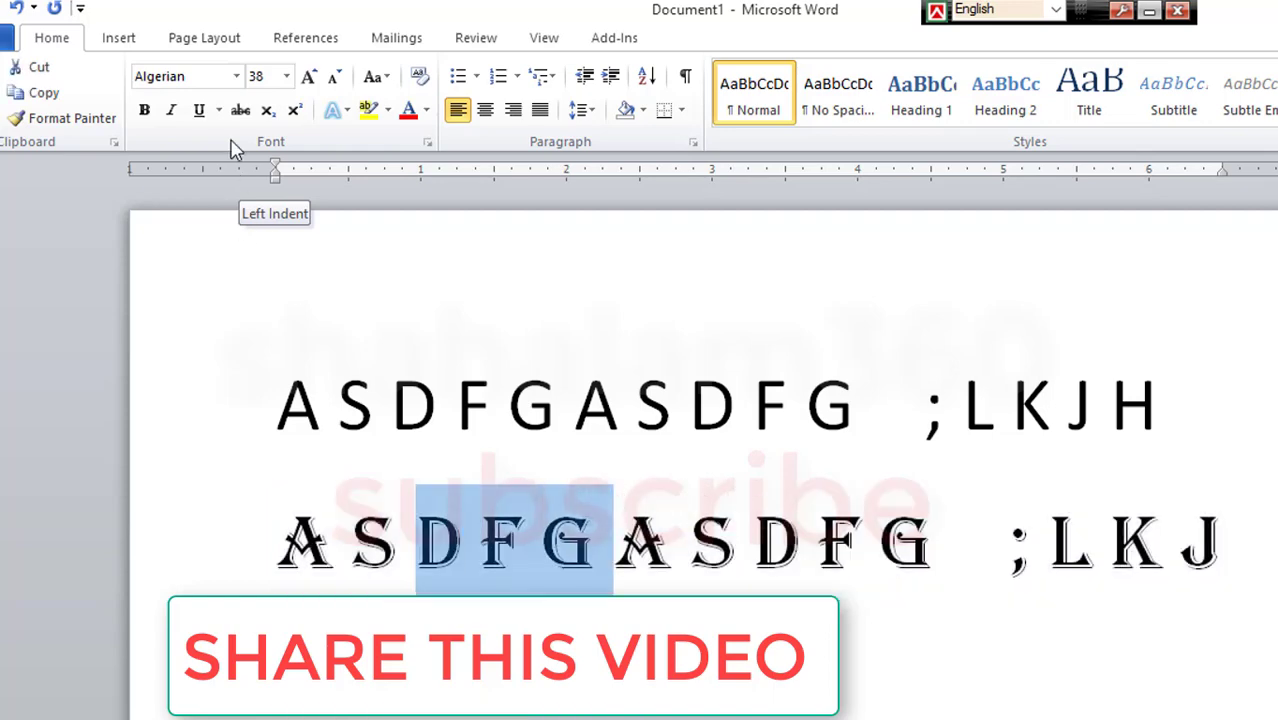
left_click(337, 400)
left_click_drag(268, 394, 1125, 360)
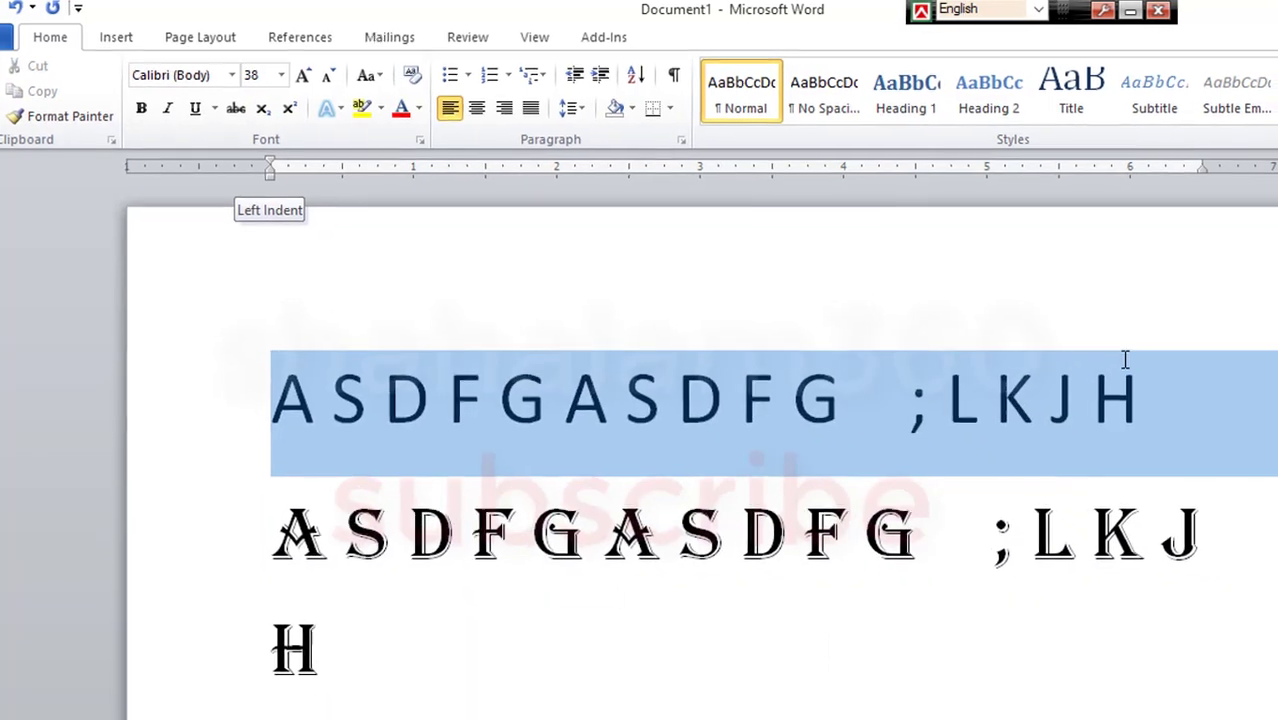
left_click(337, 535)
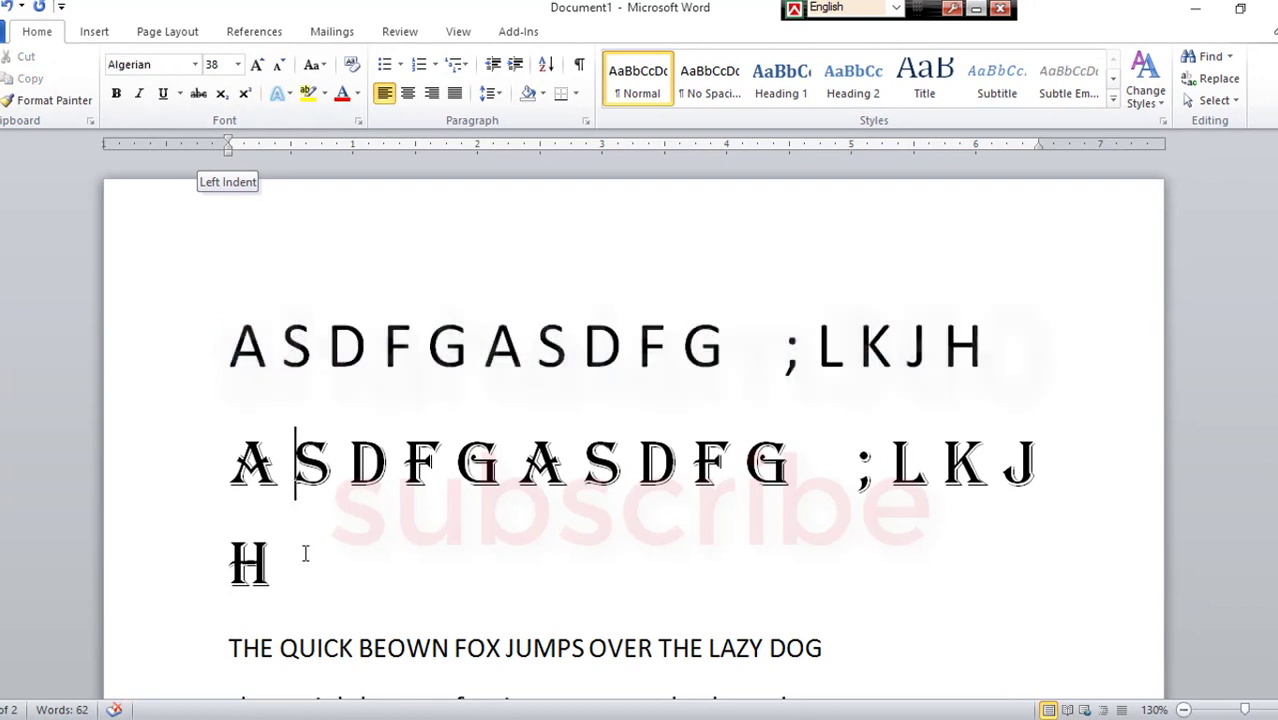
left_click_drag(305, 553, 217, 471)
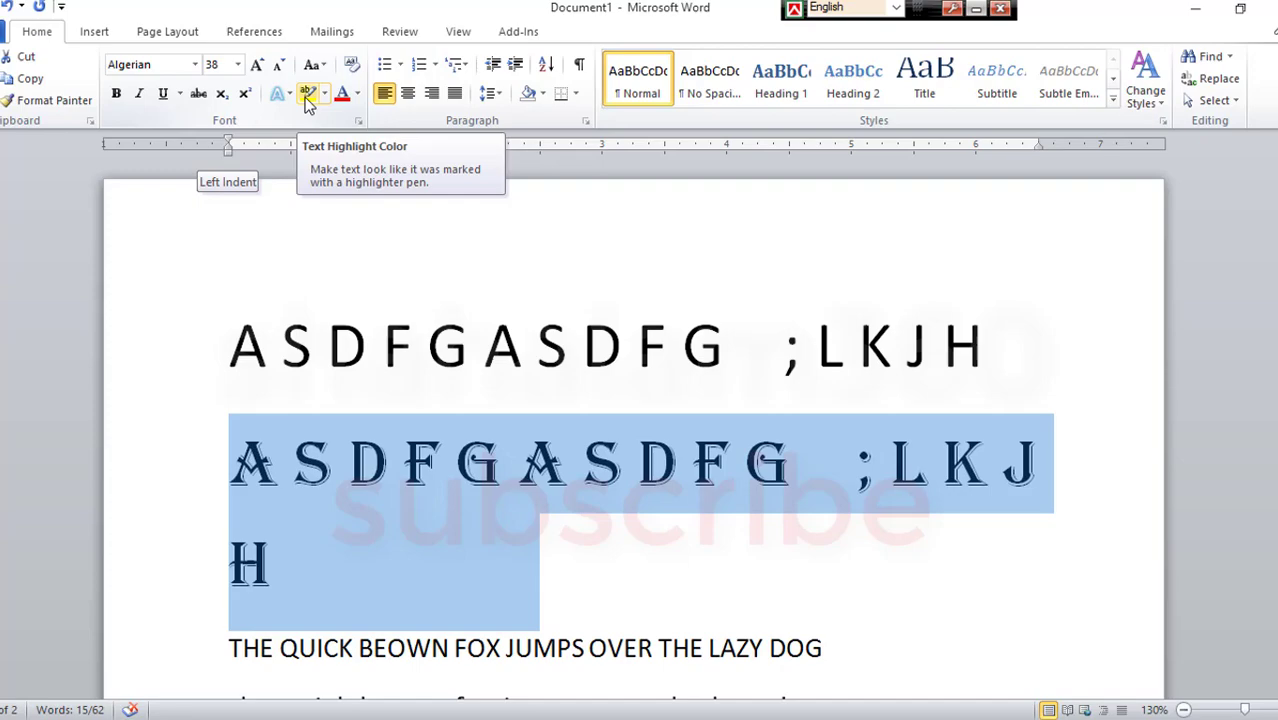
Set the selected Algerian line to 24 pt
left_click(238, 64)
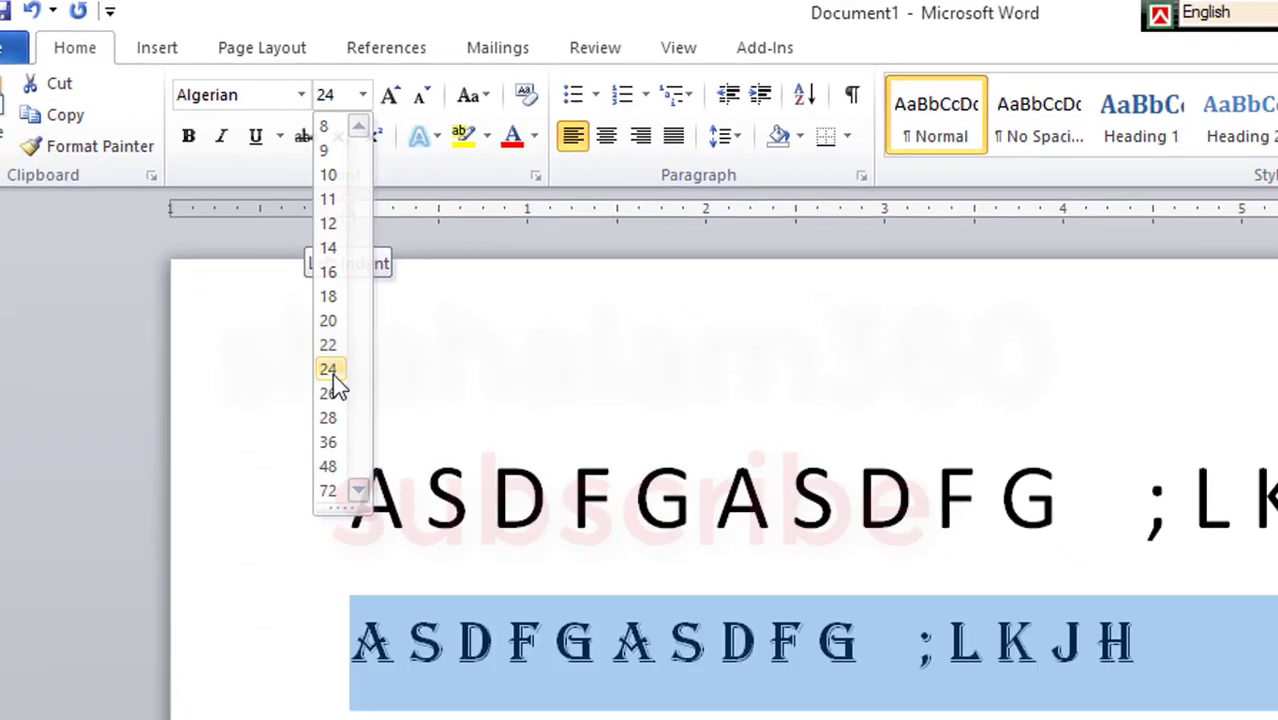
left_click(350, 389)
left_click(1021, 687)
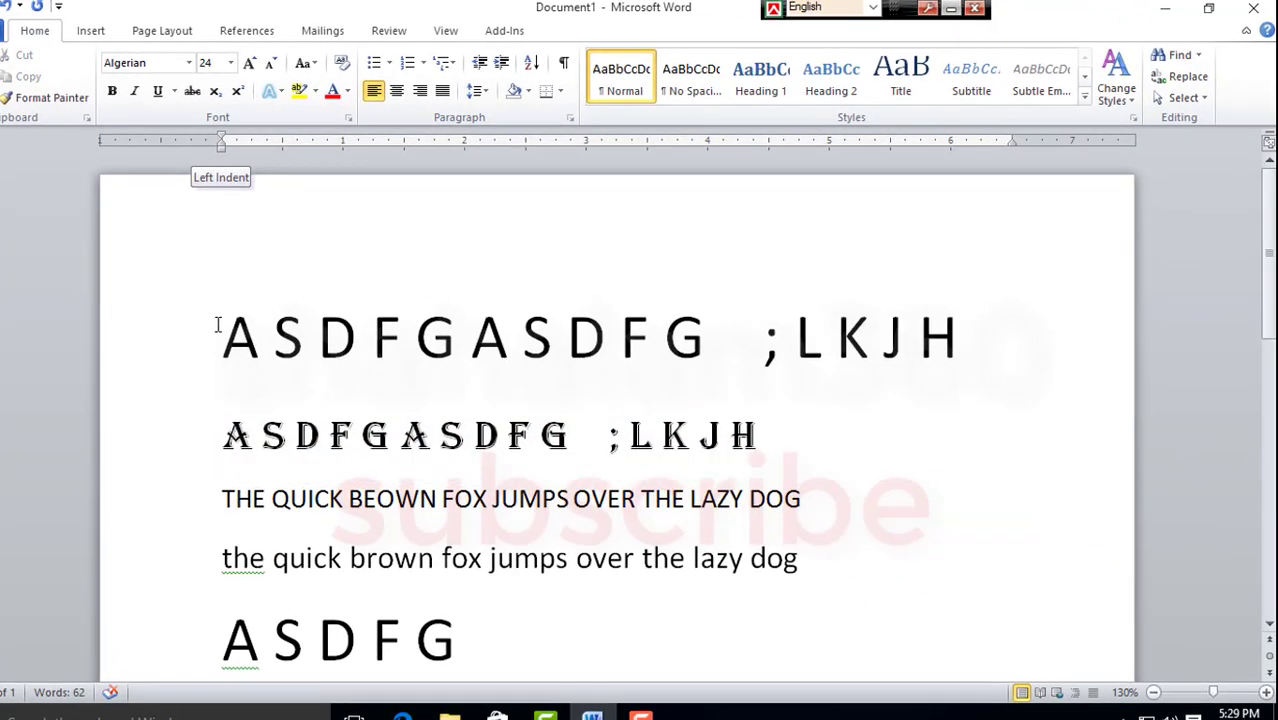
Set the plain first line to 26 pt
left_click_drag(219, 320, 1021, 314)
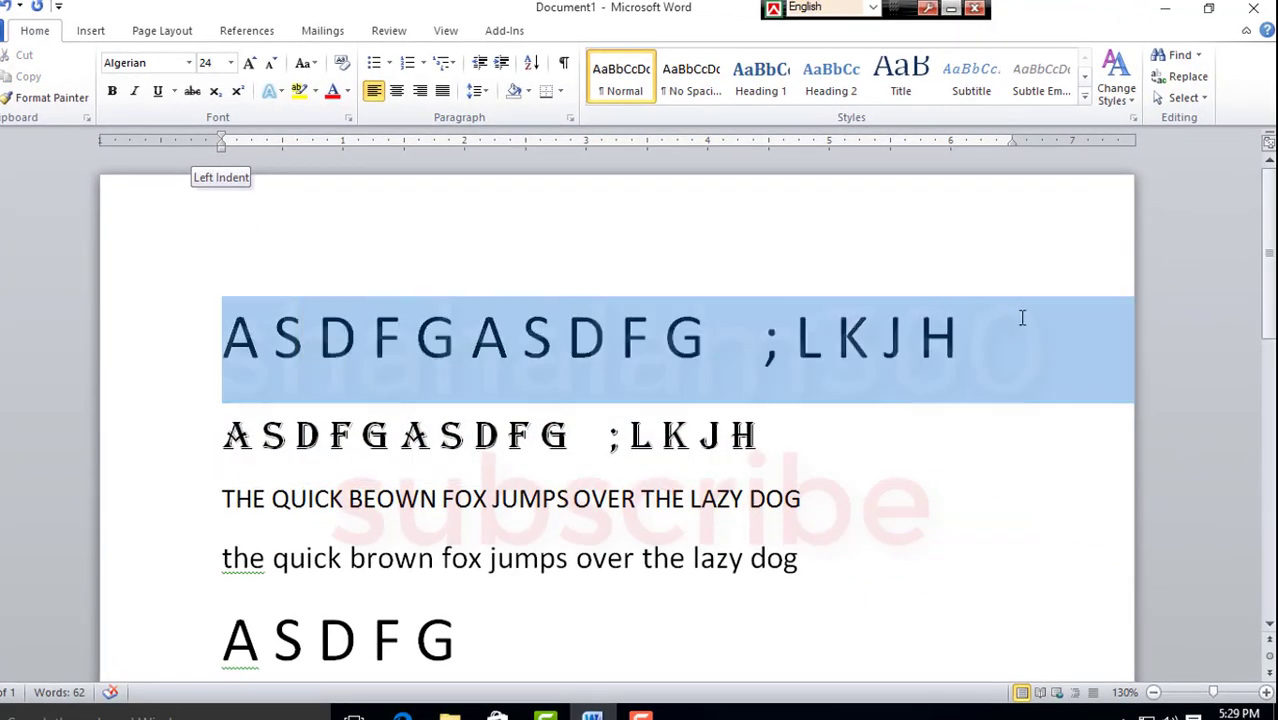
left_click(230, 63)
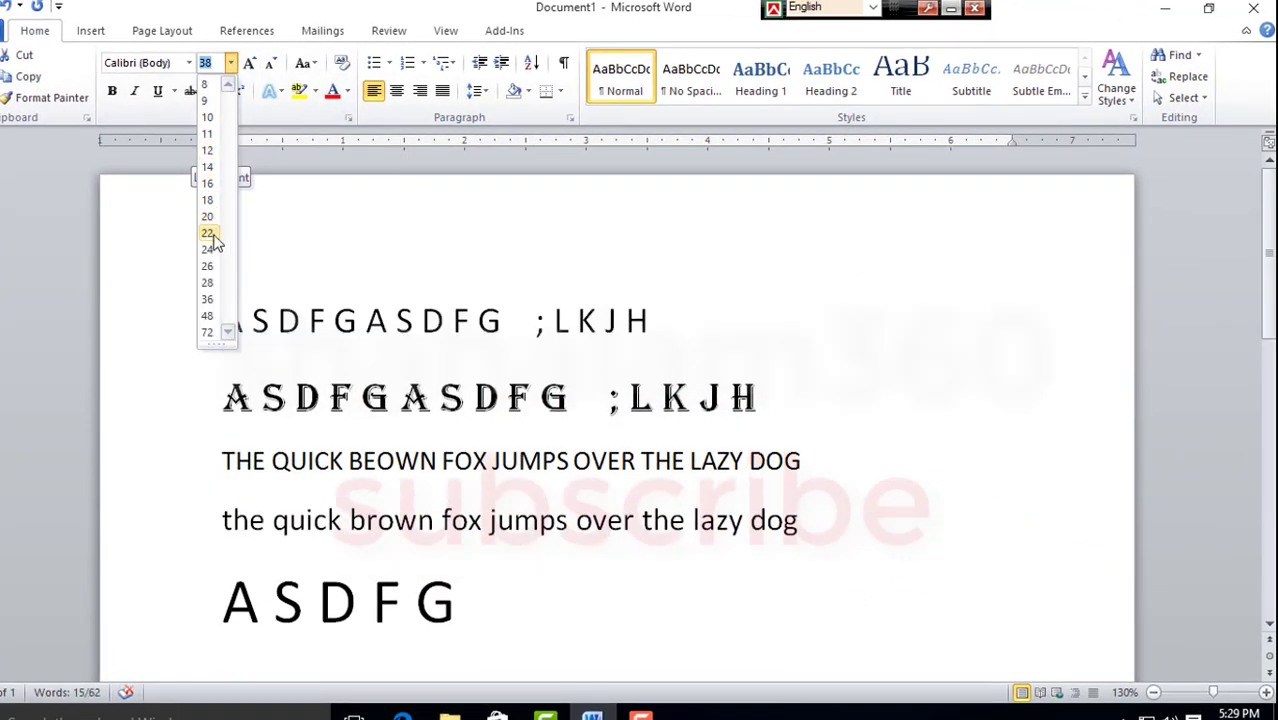
left_click(208, 266)
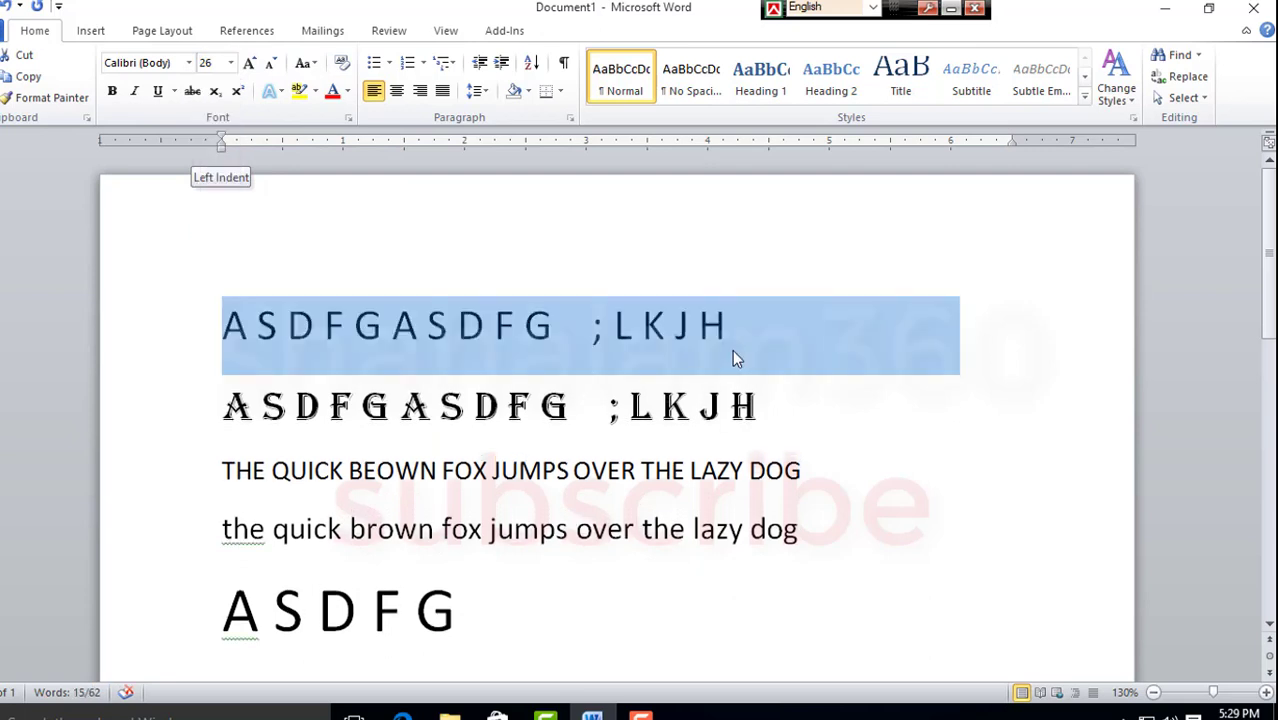
left_click(737, 406)
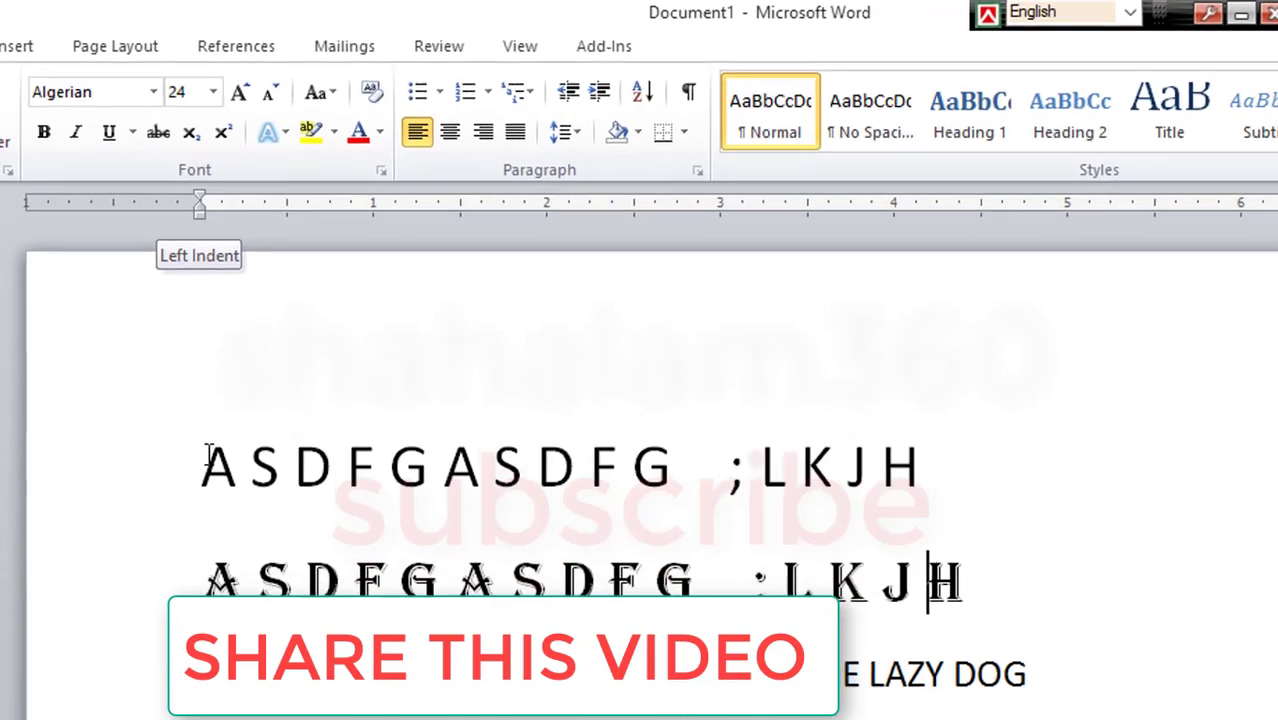
left_click(207, 463)
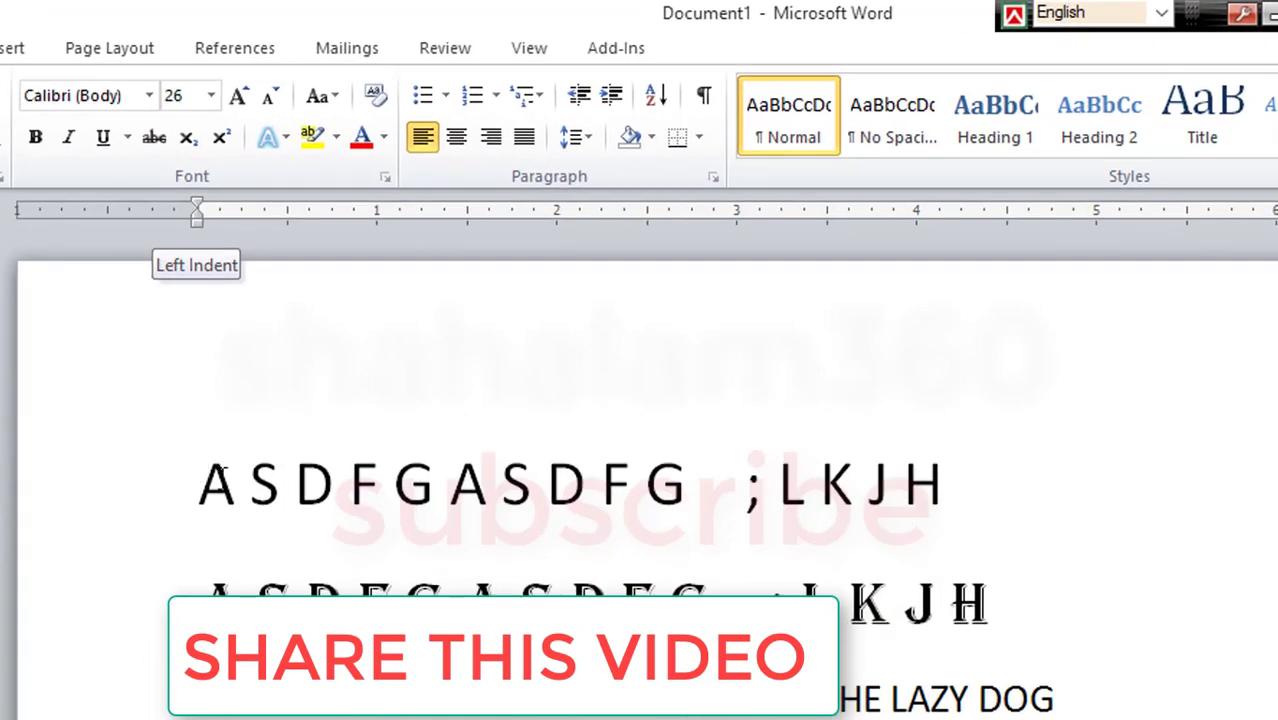
left_click_drag(222, 460, 836, 480)
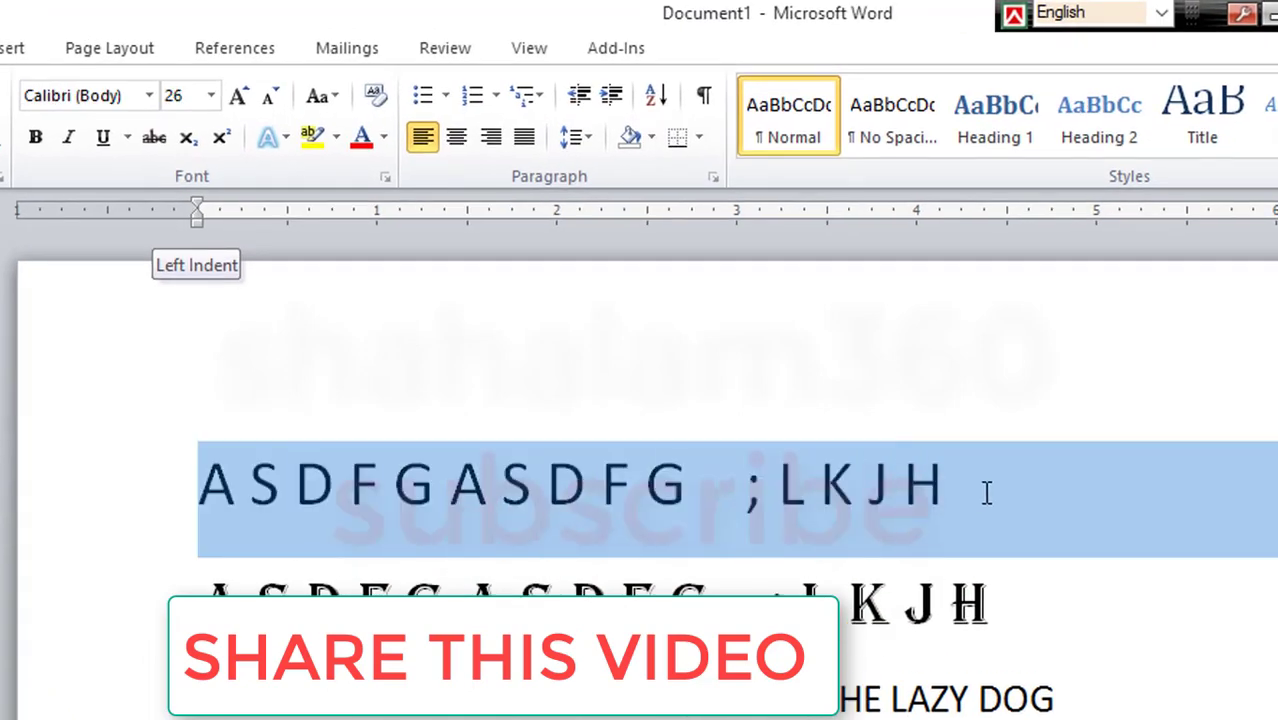
left_click_drag(986, 492, 967, 481)
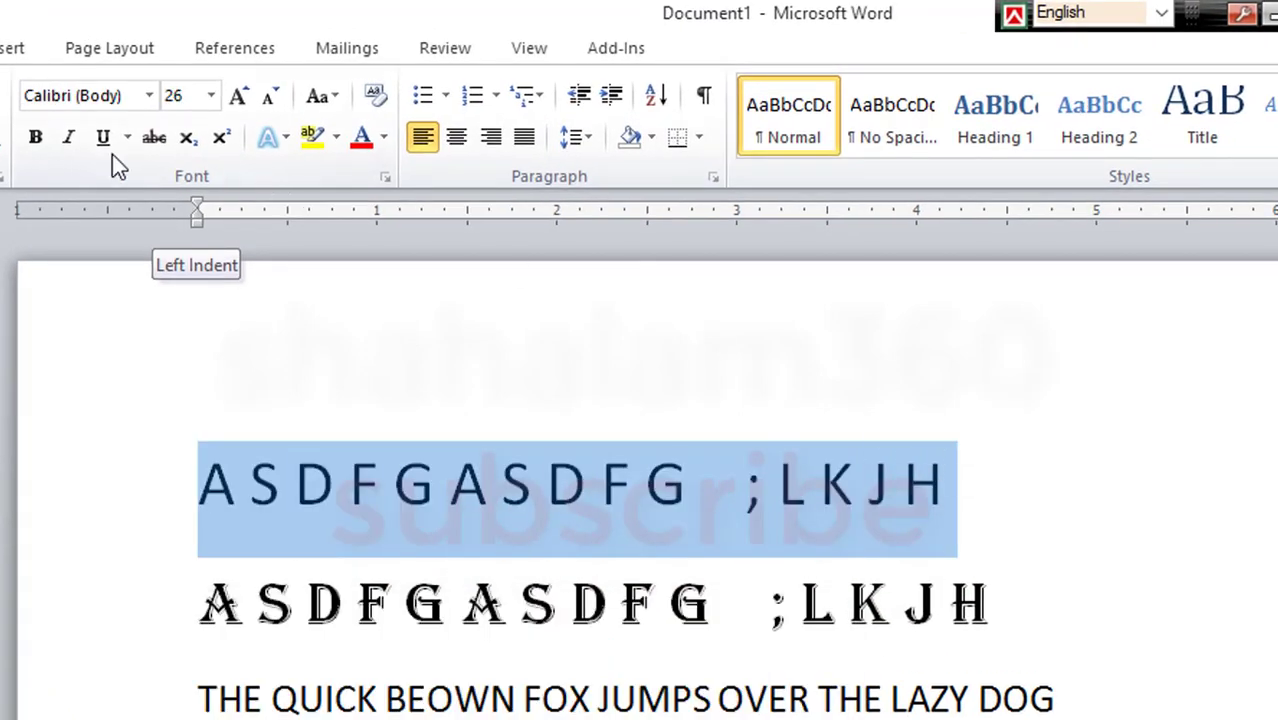
left_click(38, 139)
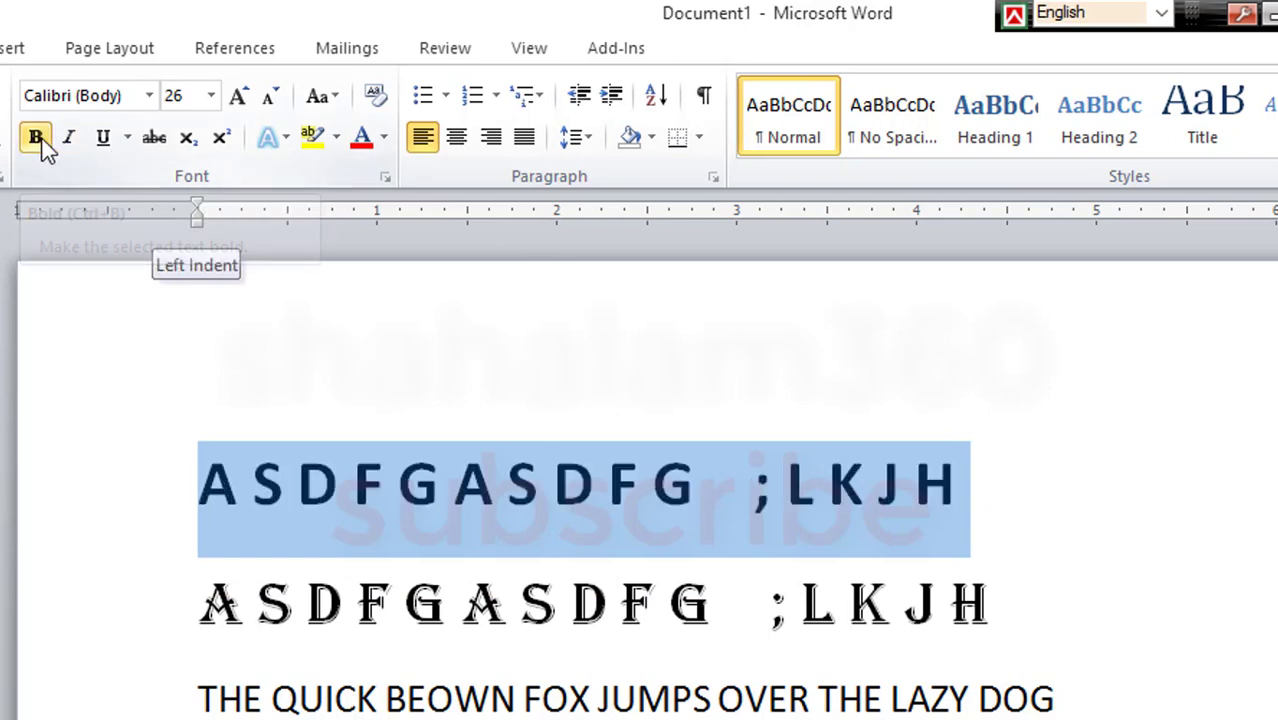
key("ctrl+z")
left_click(388, 534)
left_click_drag(956, 480, 24, 413)
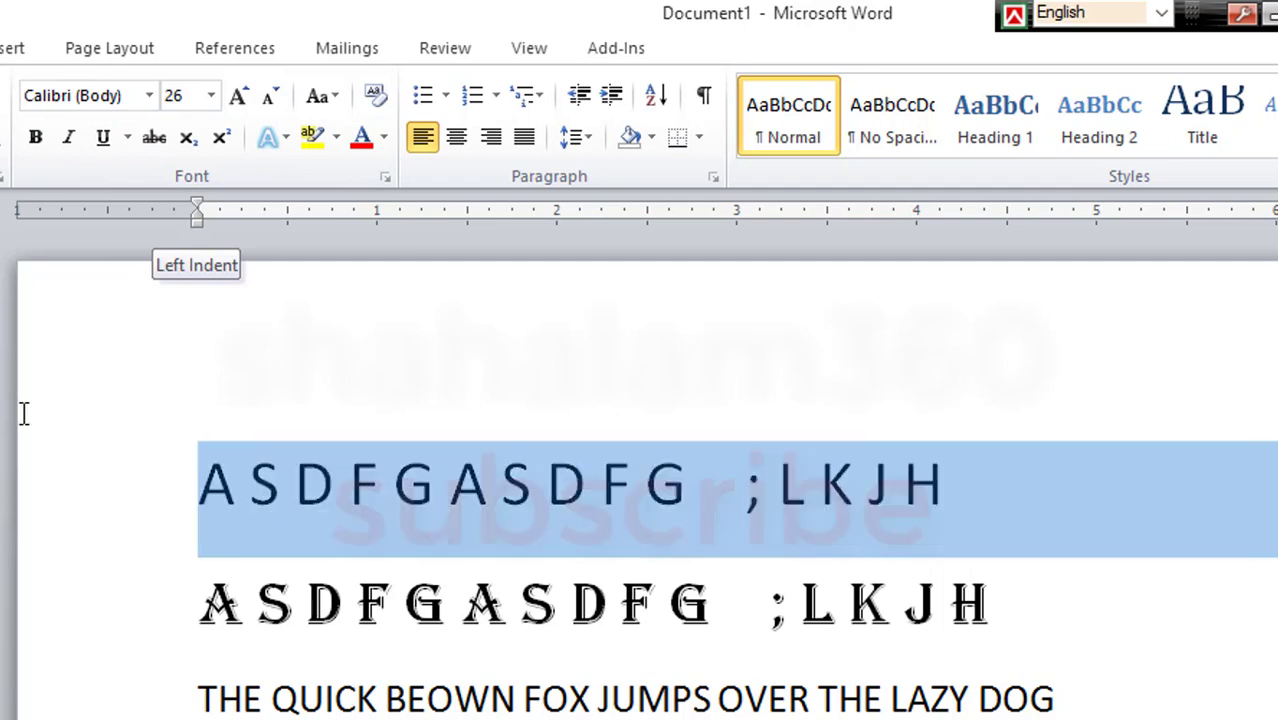
Copy the first line, paste a duplicate and make that copy bold
key("ctrl+c")
left_click(219, 447)
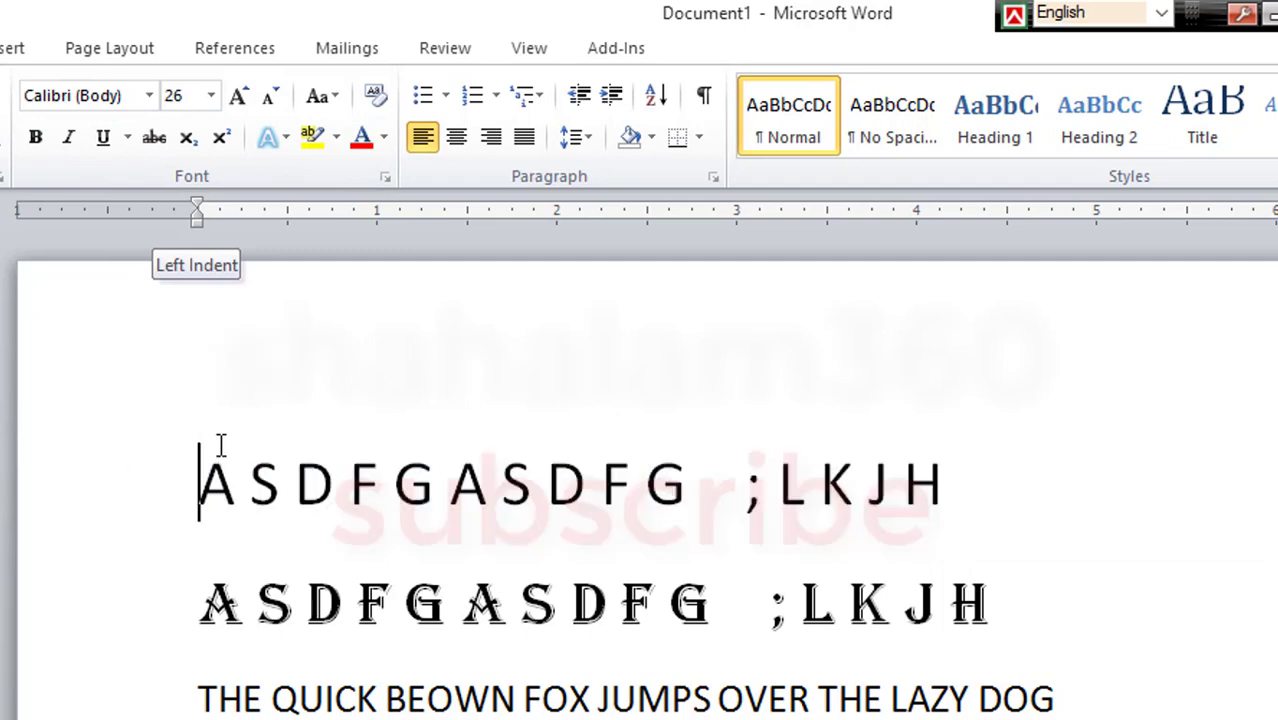
key("ctrl+v")
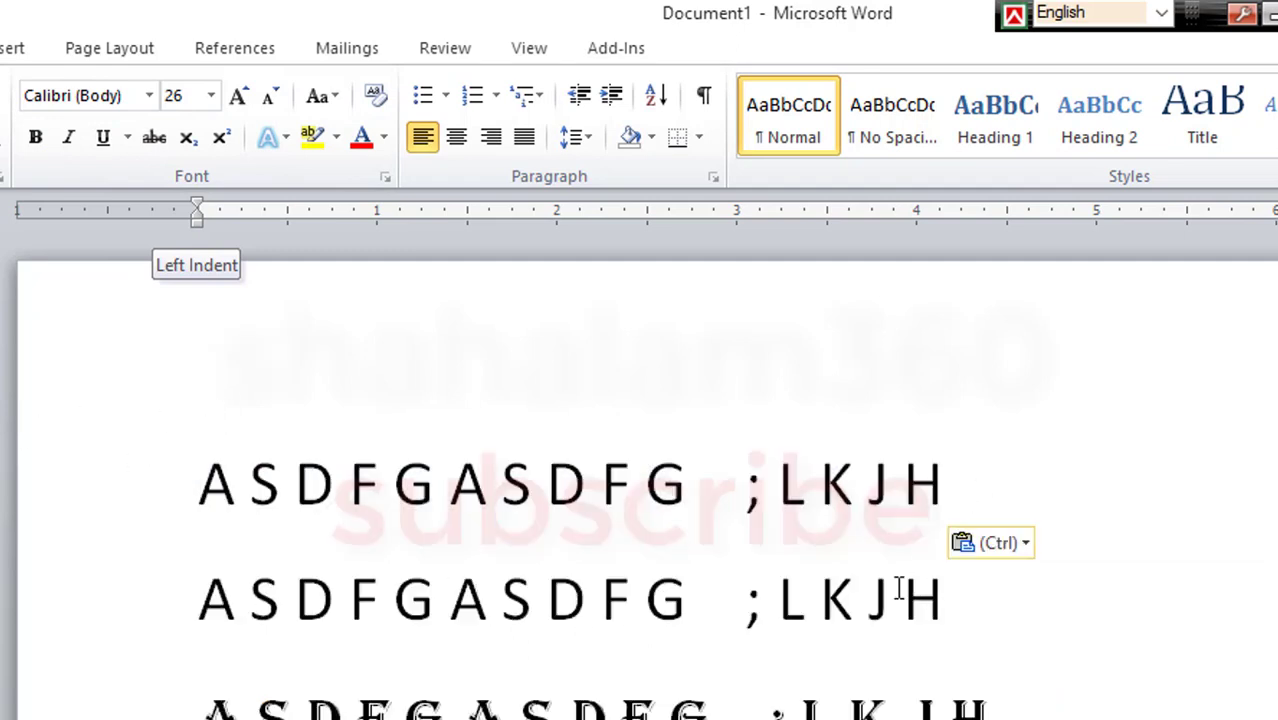
left_click_drag(901, 590, 124, 585)
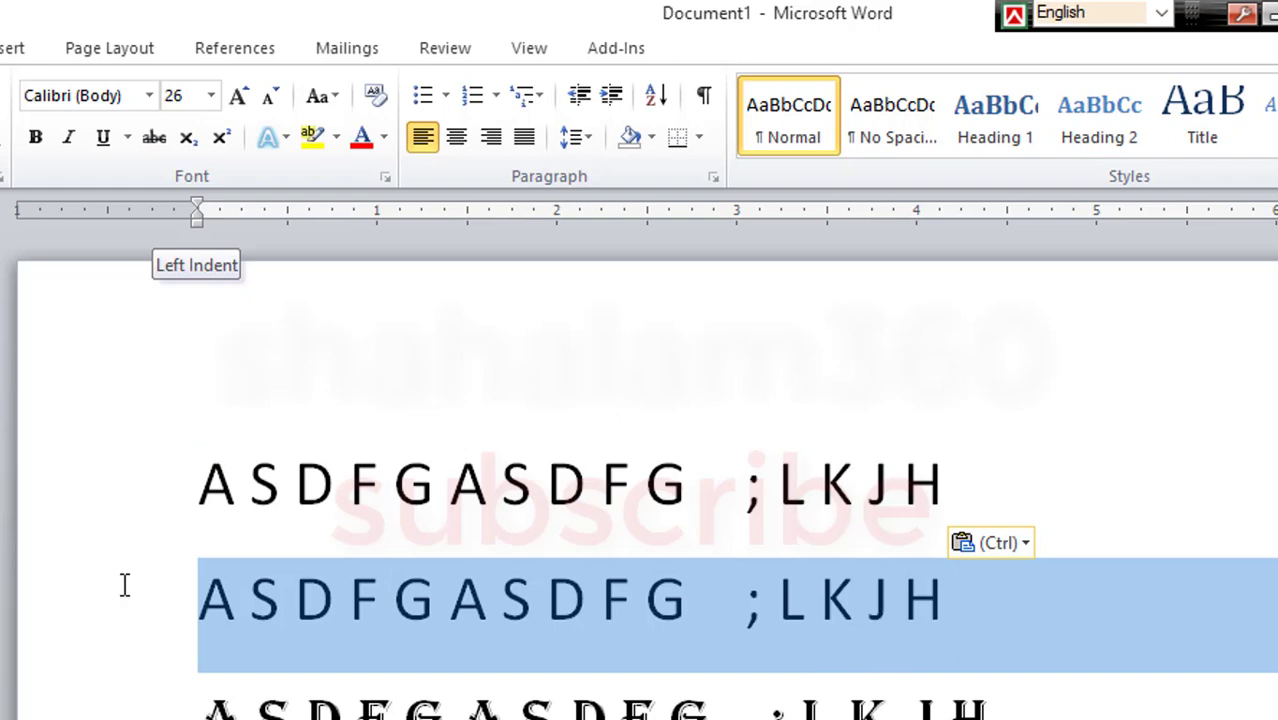
left_click(35, 137)
left_click(383, 612)
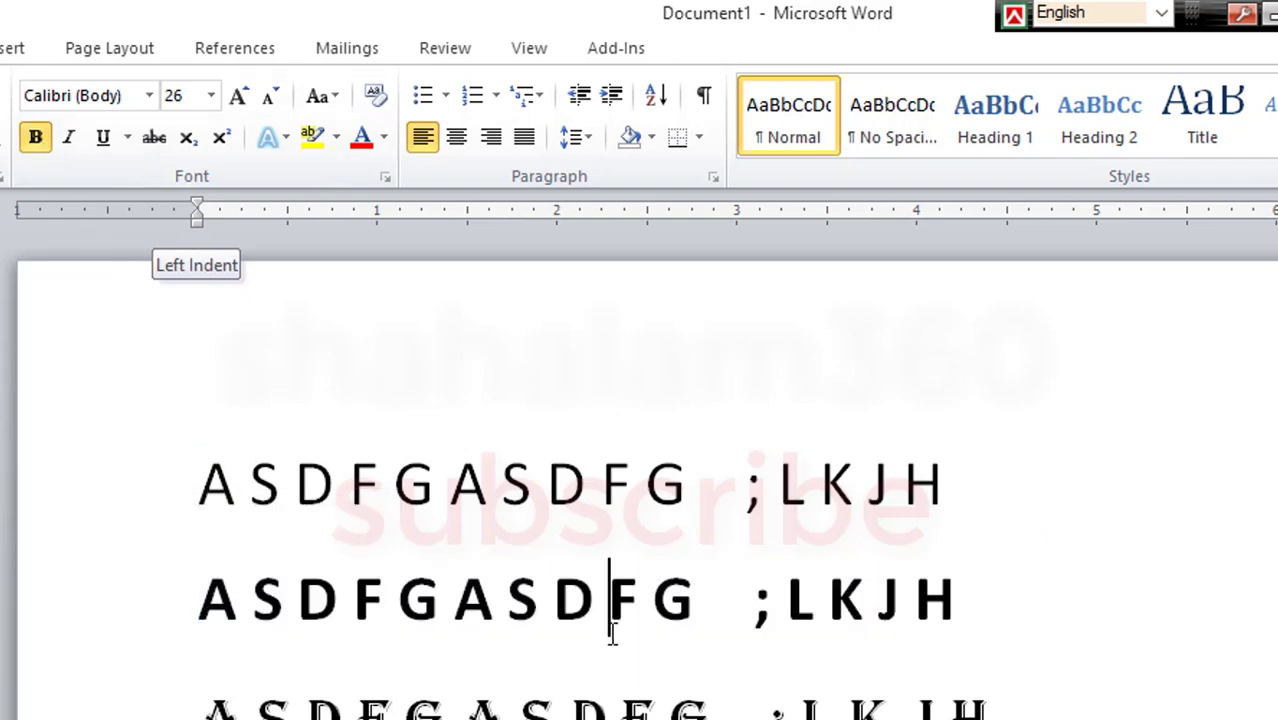
left_click_drag(988, 595, 242, 611)
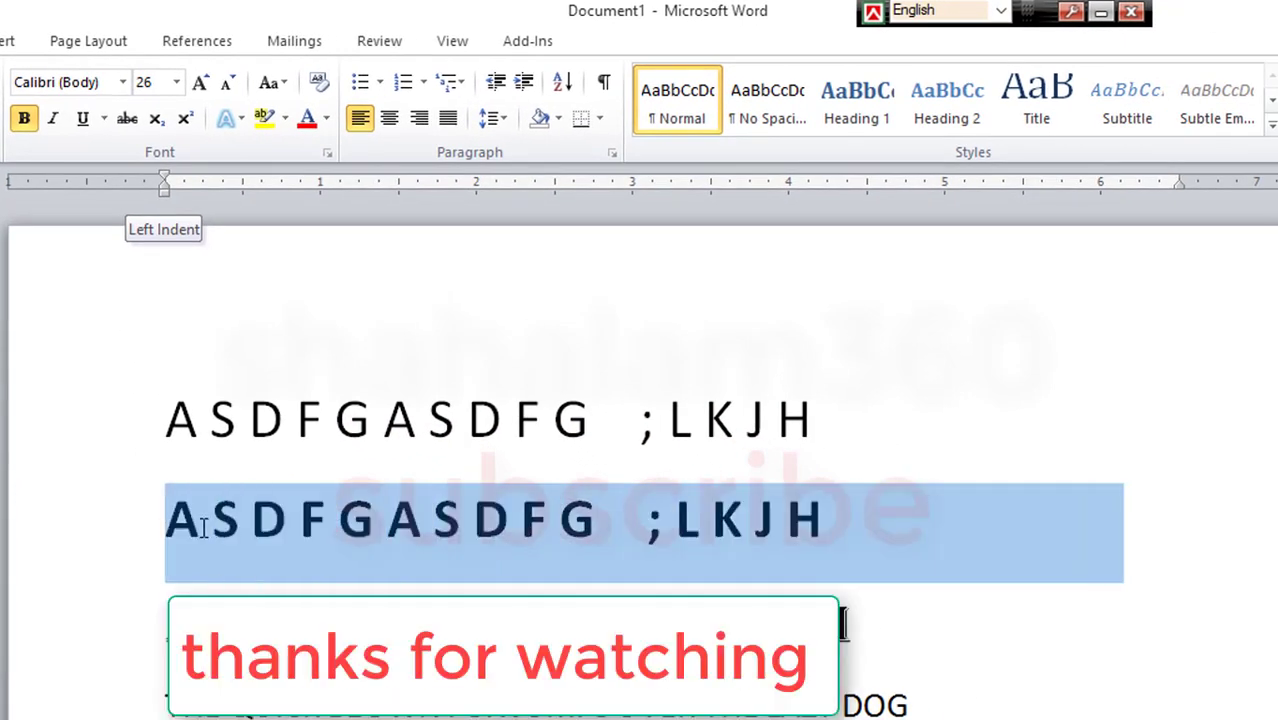
Paste another plain copy of the line and italicize it
left_click(211, 420)
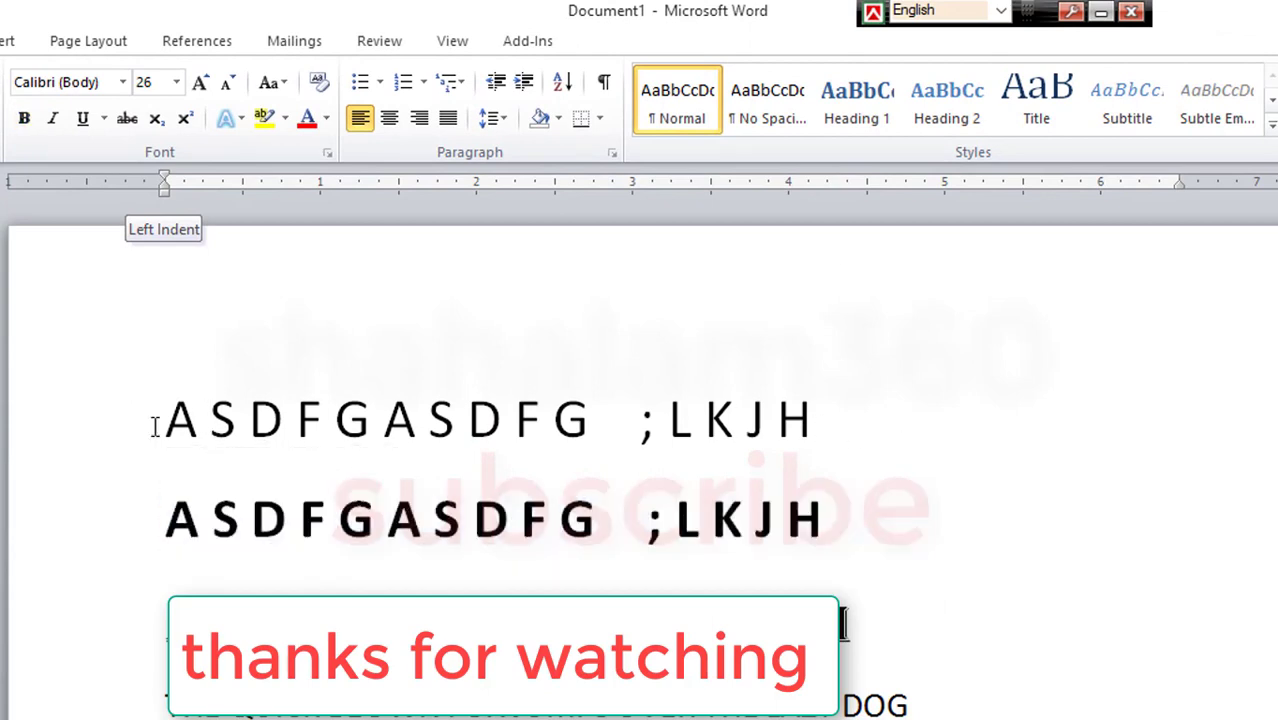
key("ctrl+v")
left_click_drag(1000, 530, 160, 525)
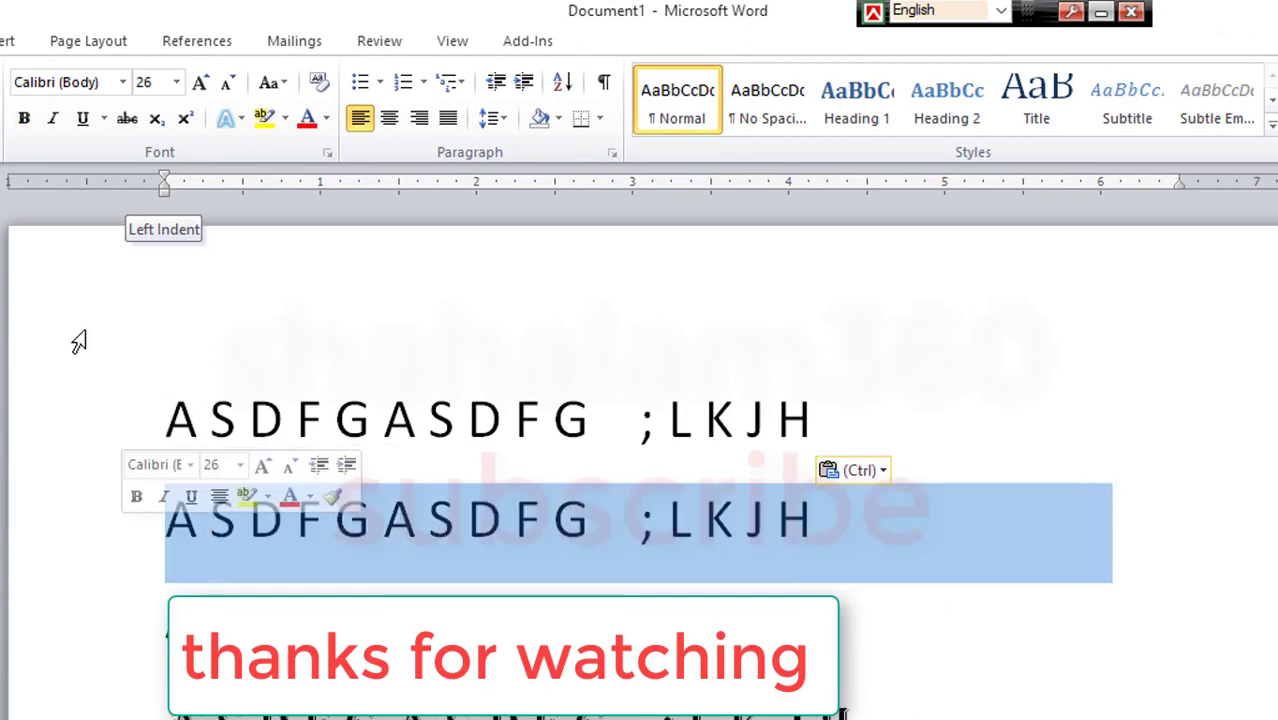
left_click(53, 118)
left_click(415, 600)
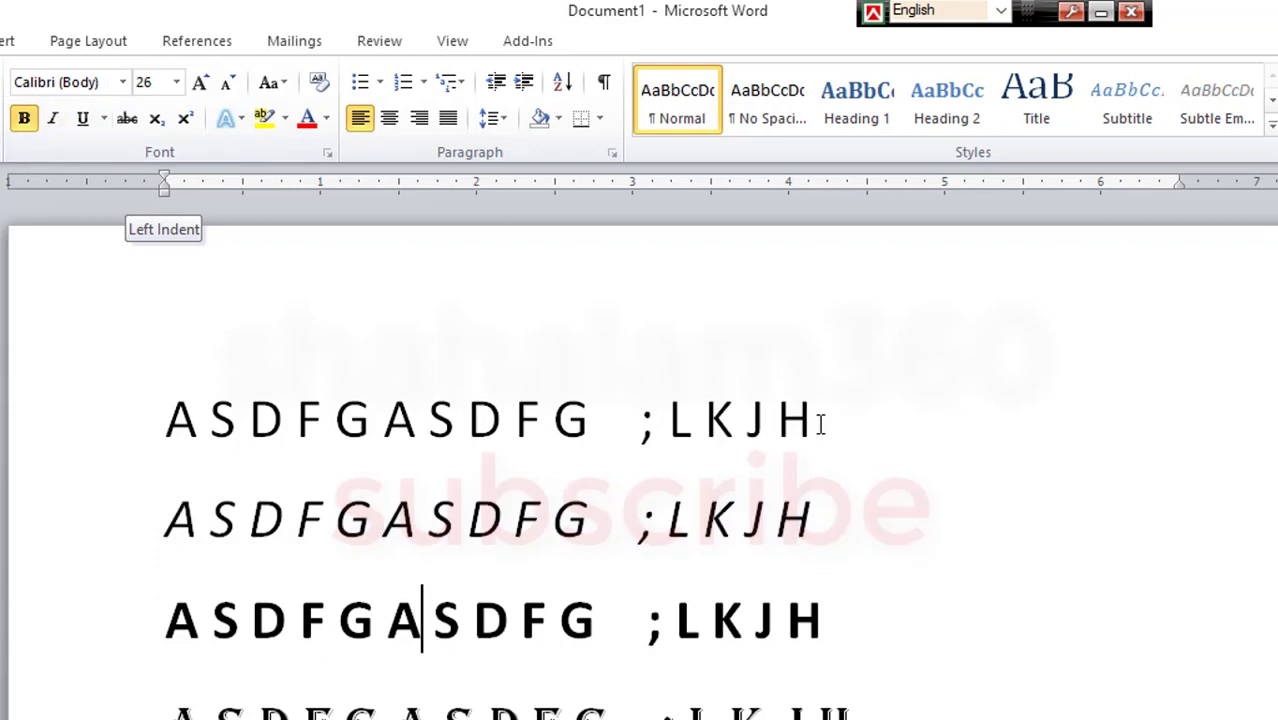
left_click(160, 398)
key("ctrl+v")
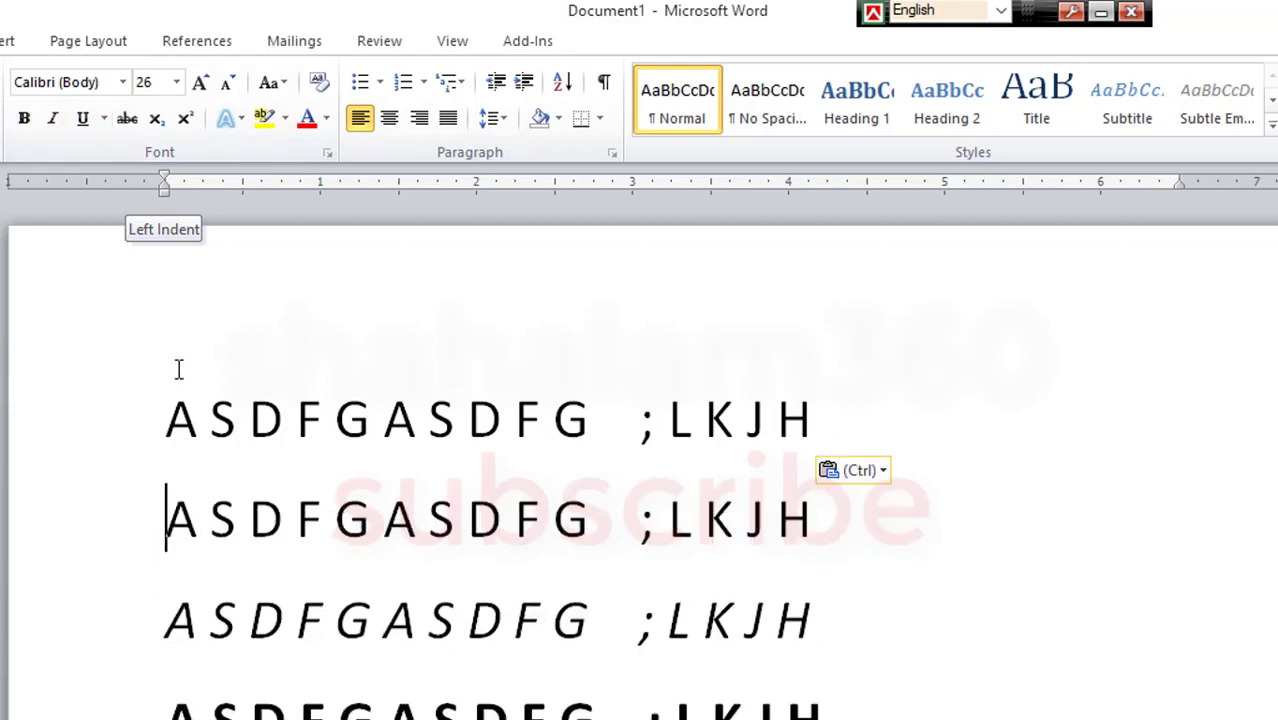
left_click(117, 419)
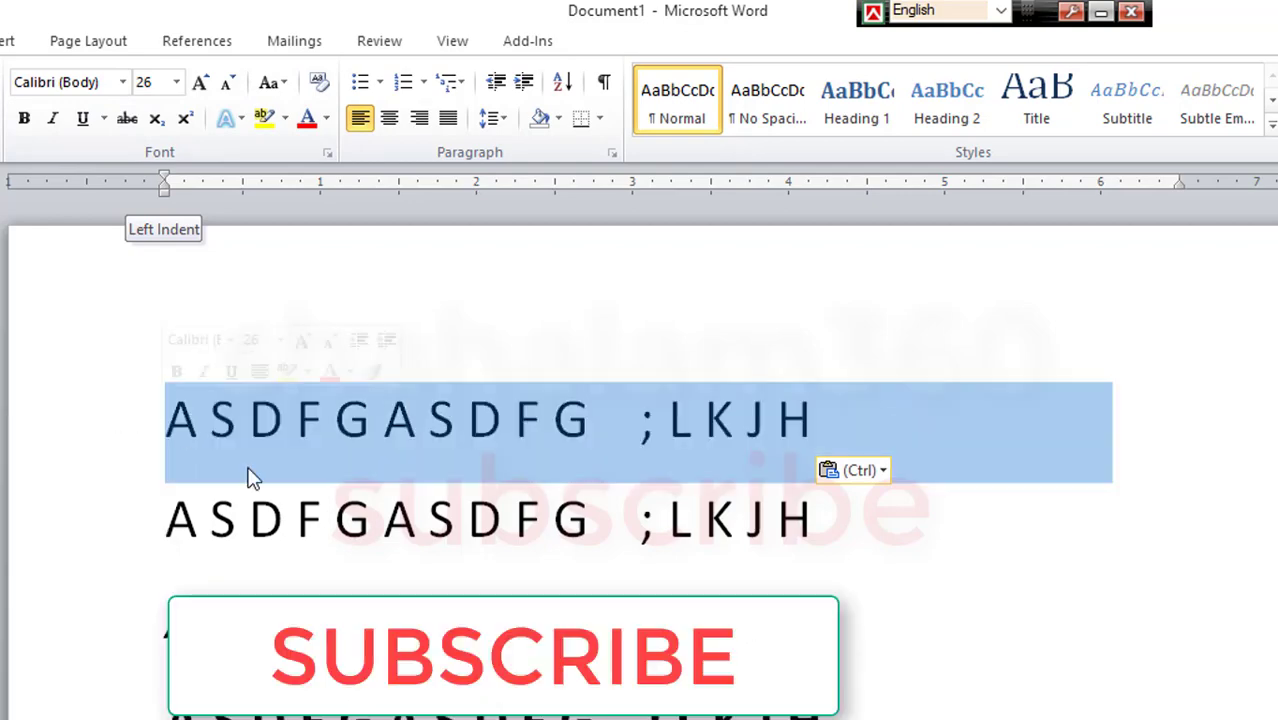
left_click(455, 518)
scroll(640, 450, "down", 3)
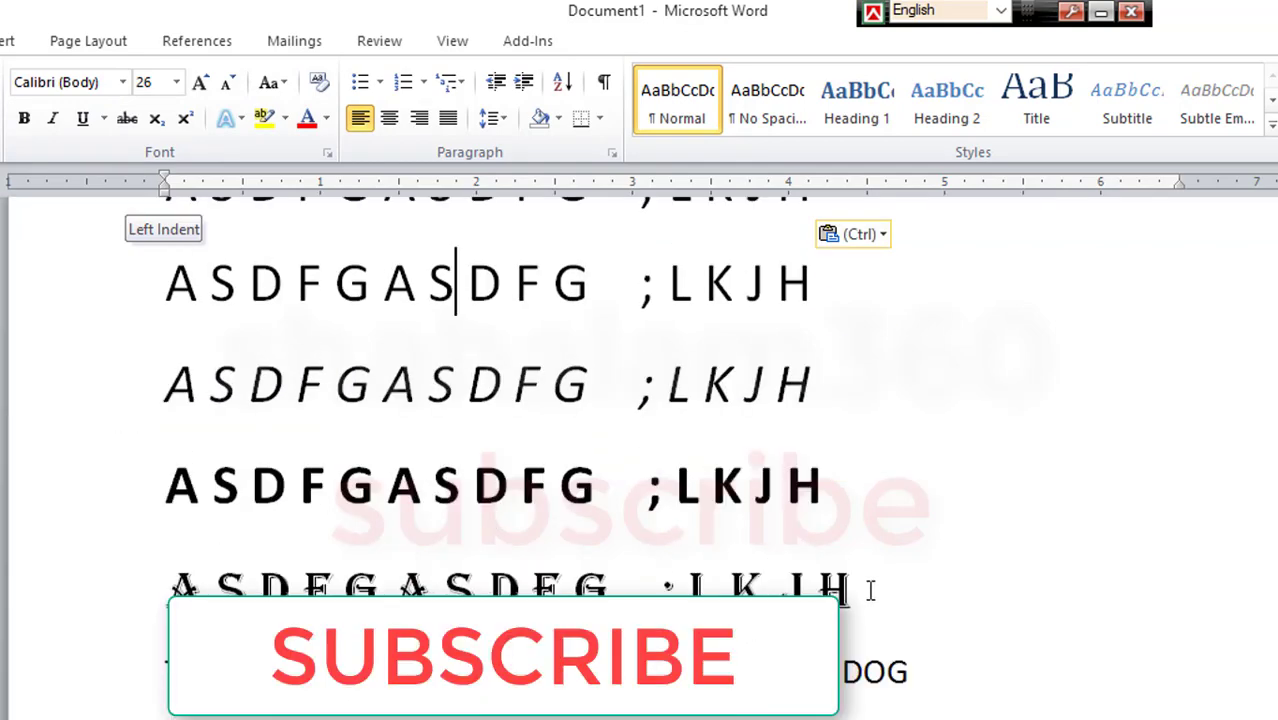
left_click_drag(870, 590, 39, 412)
scroll(260, 470, "up", 2)
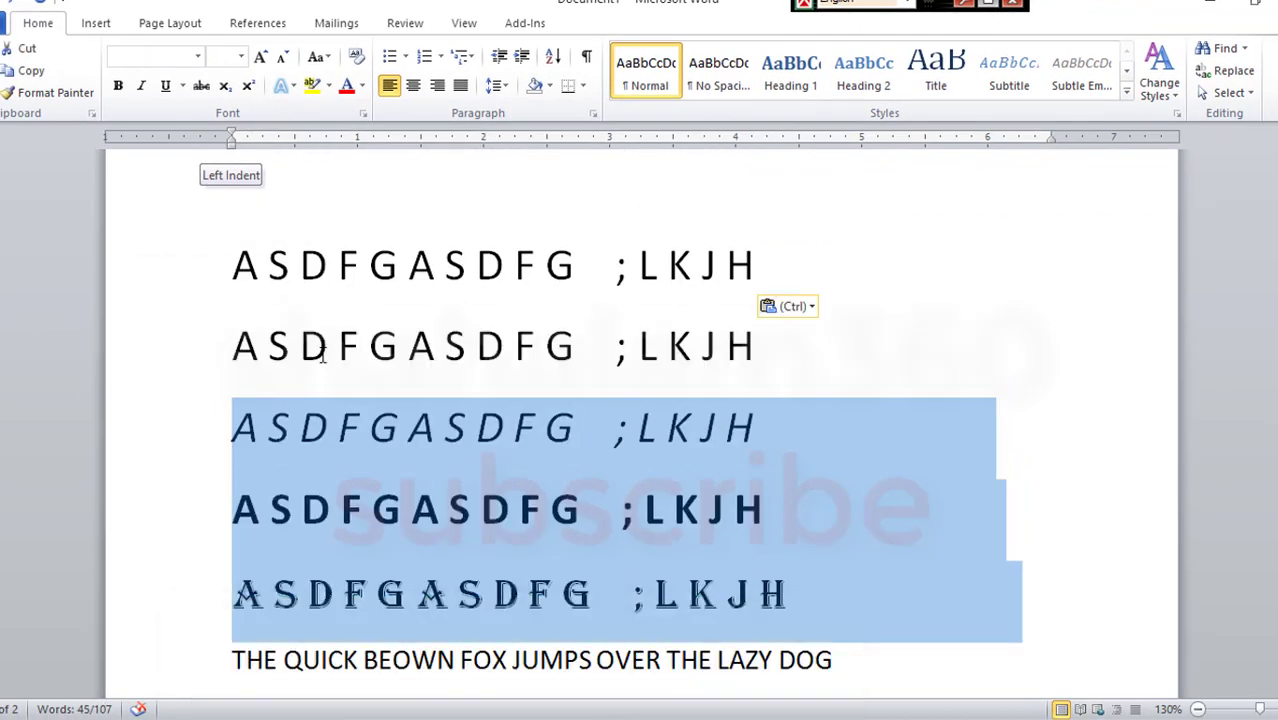
left_click(325, 350)
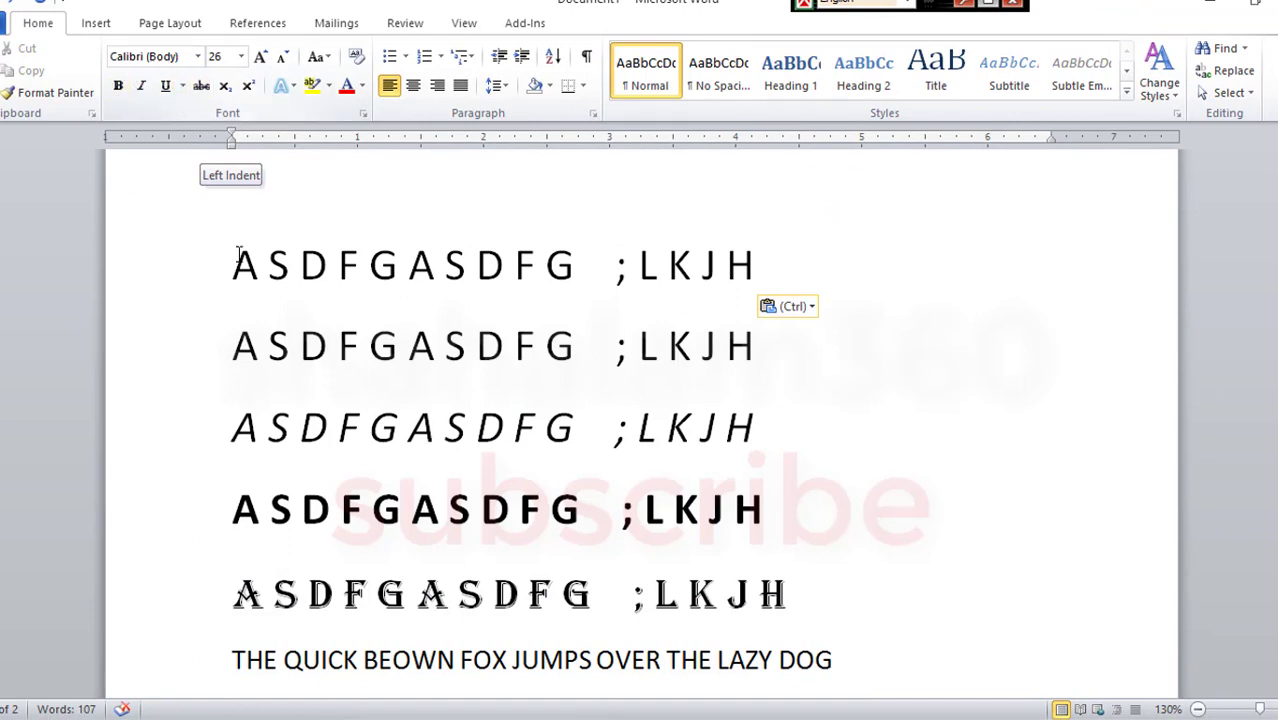
left_click_drag(228, 260, 793, 264)
Underline the second plain ASDFG ;LKJH line, leaving the top line unformatted
left_click(747, 382)
left_click(145, 285, "shift")
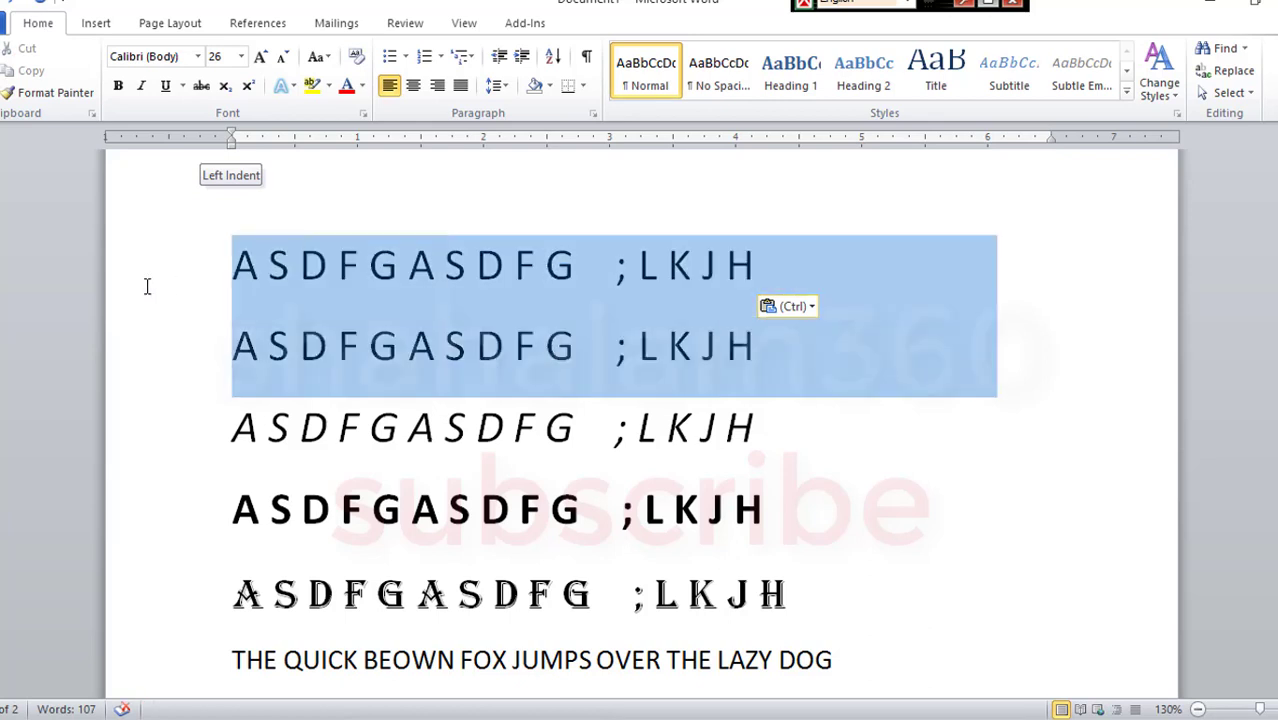
left_click(38, 360)
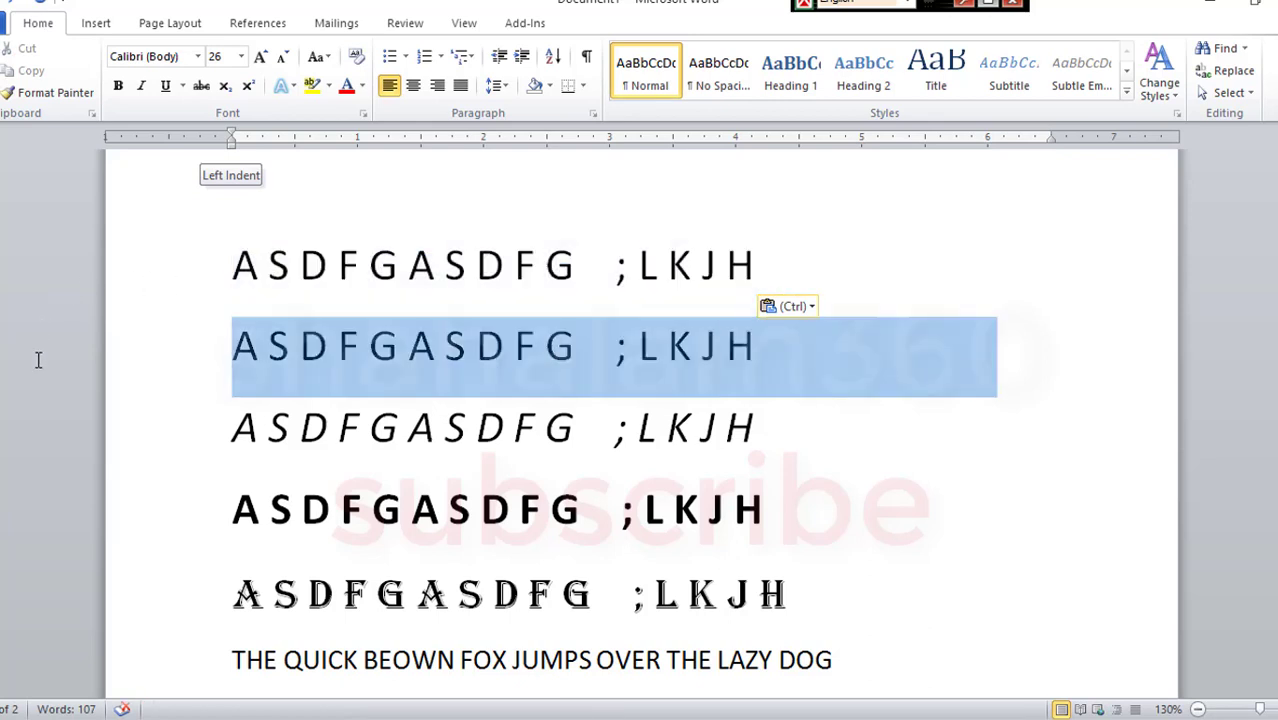
left_click(166, 86)
left_click(405, 350)
left_click(208, 360)
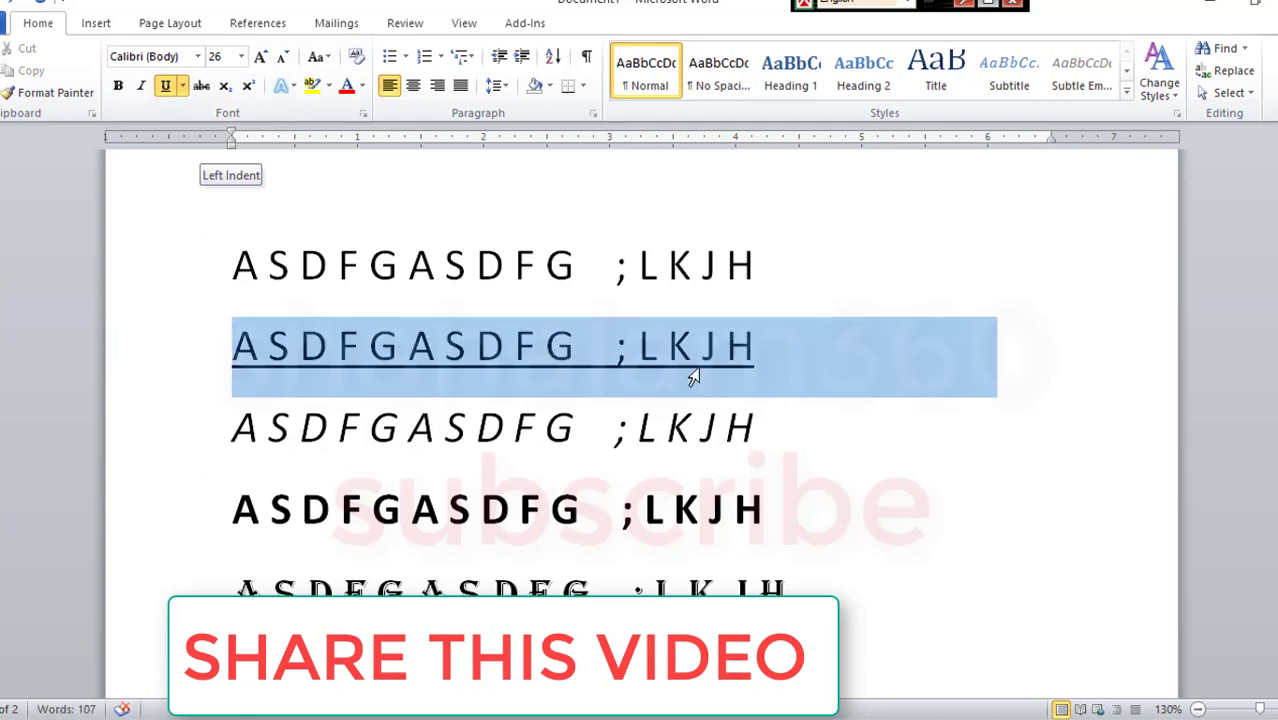
left_click(598, 392)
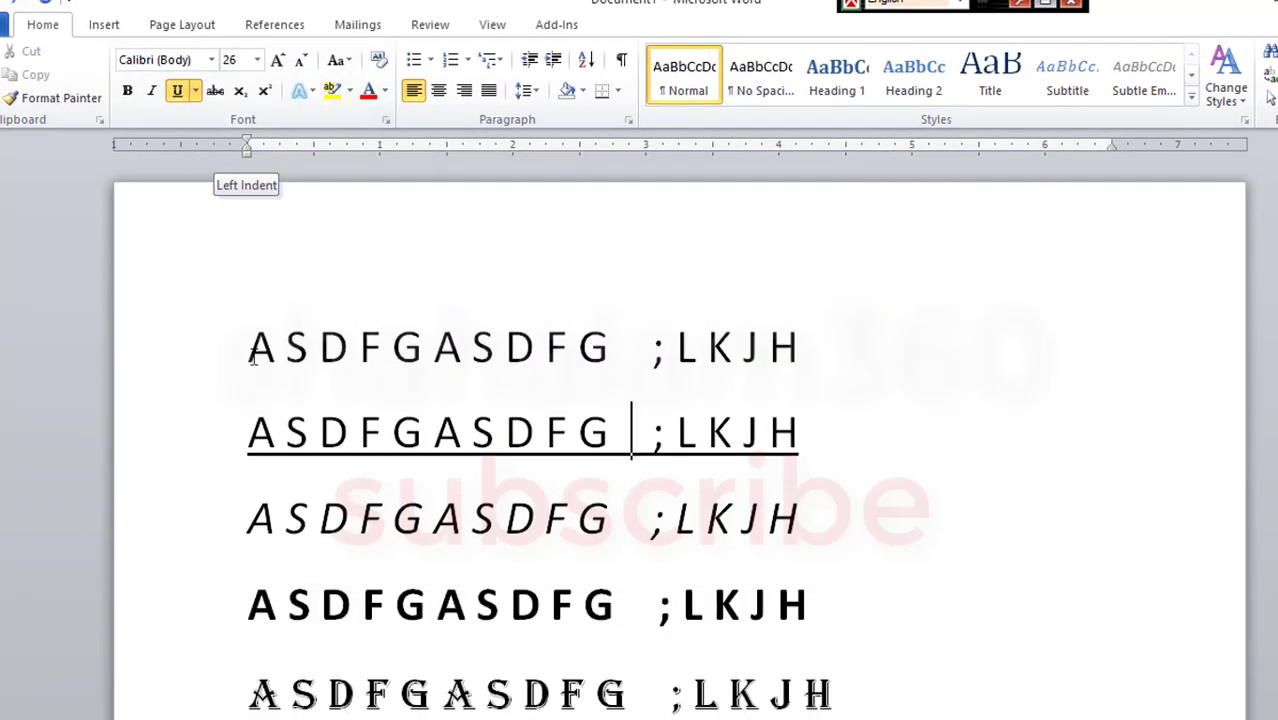
left_click(186, 347)
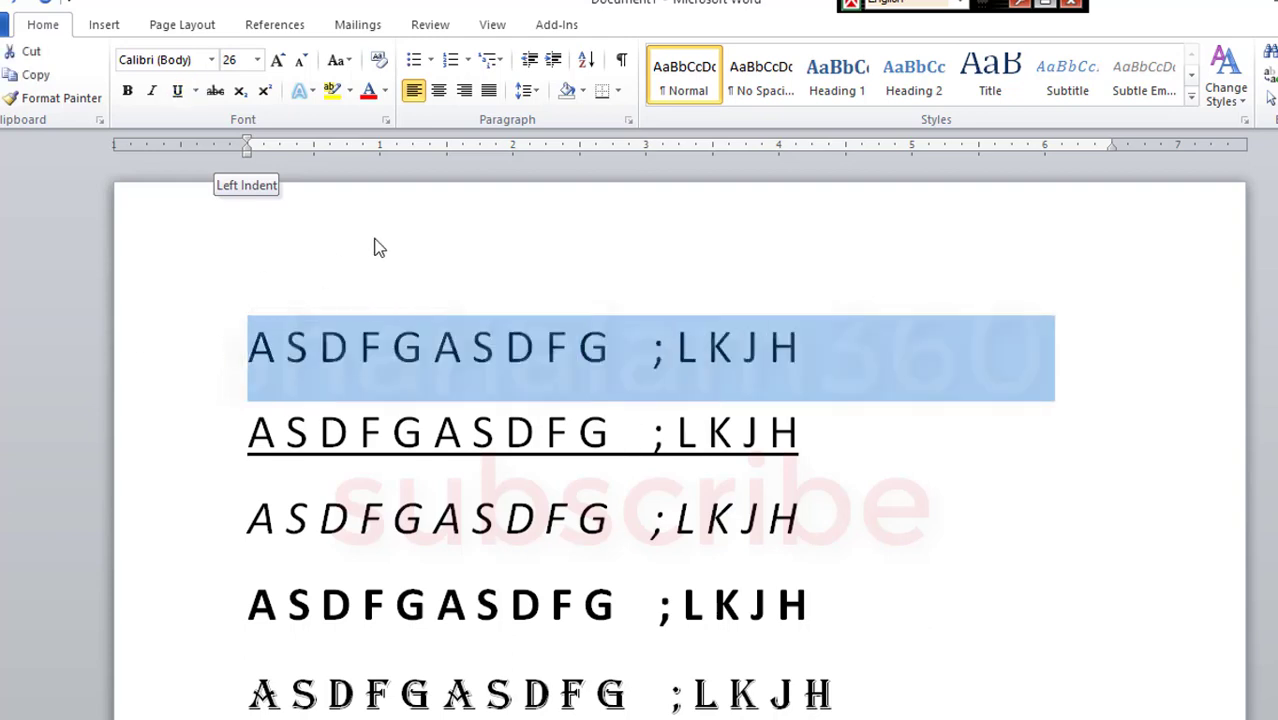
Colour the top line's text teal, then reselect it and bring up the Text Highlight Color choices
left_click(384, 90)
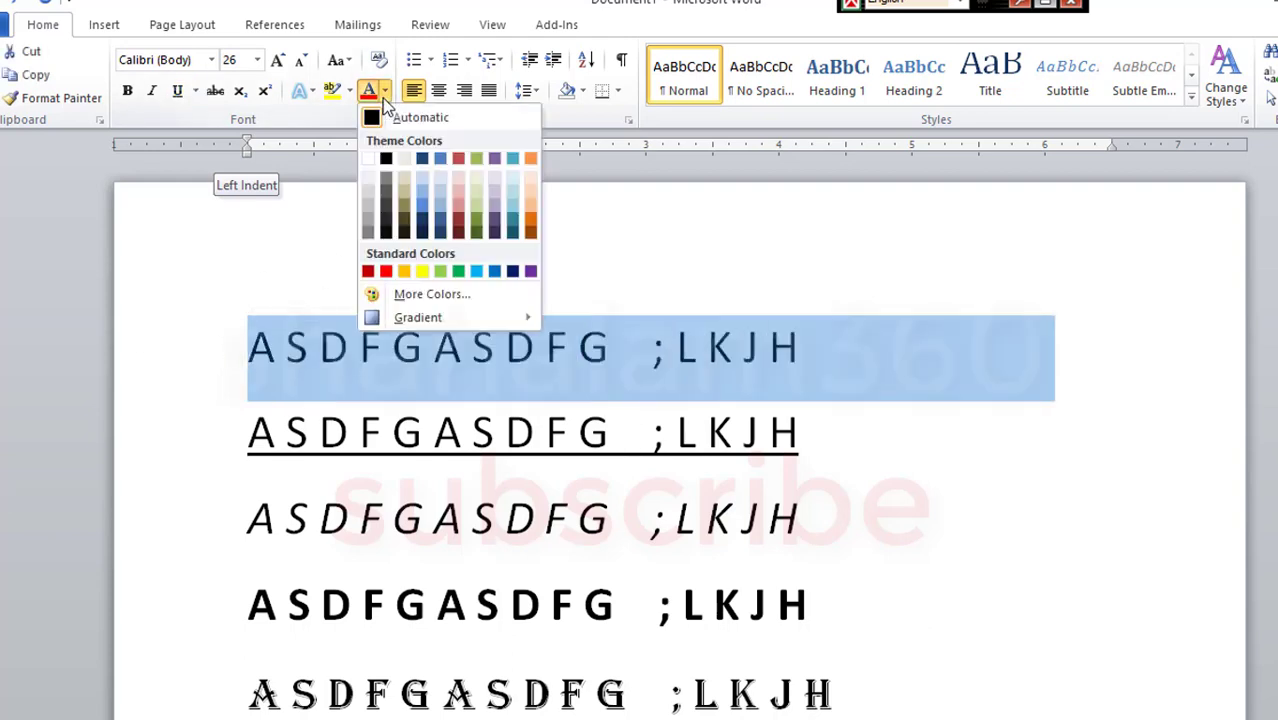
left_click(514, 234)
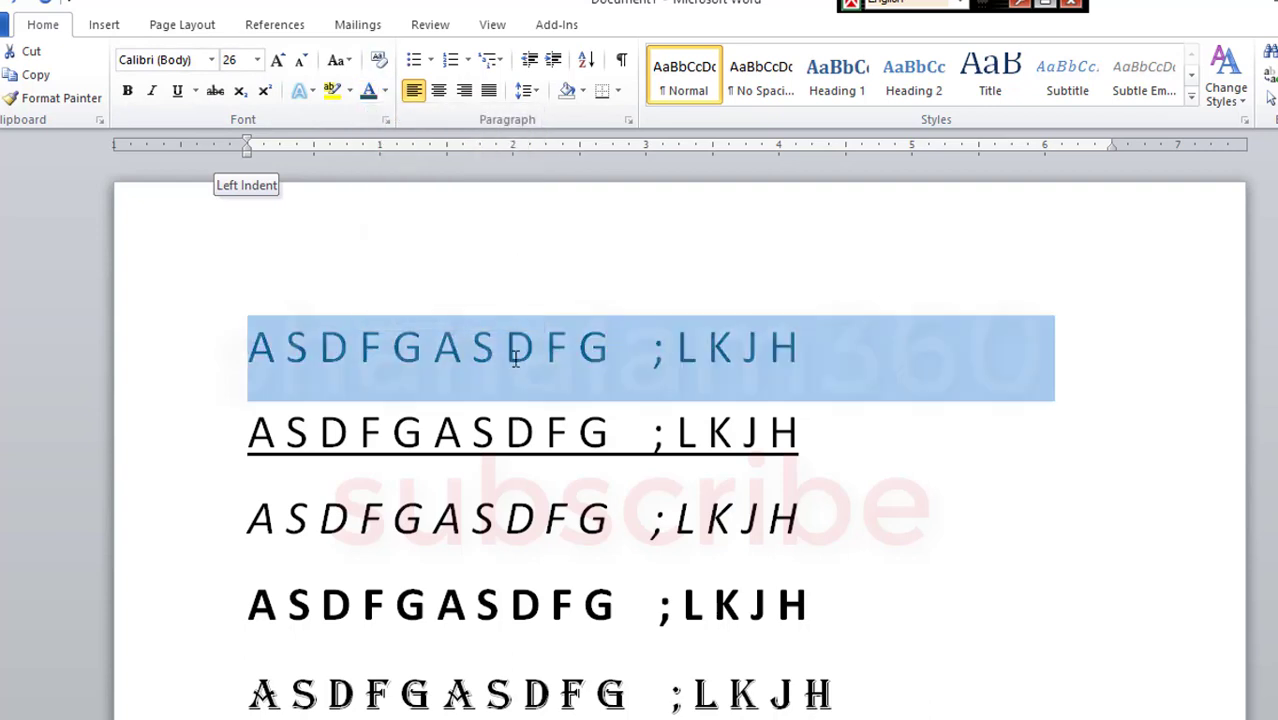
left_click(505, 347)
left_click_drag(850, 345, 191, 330)
left_click(569, 428)
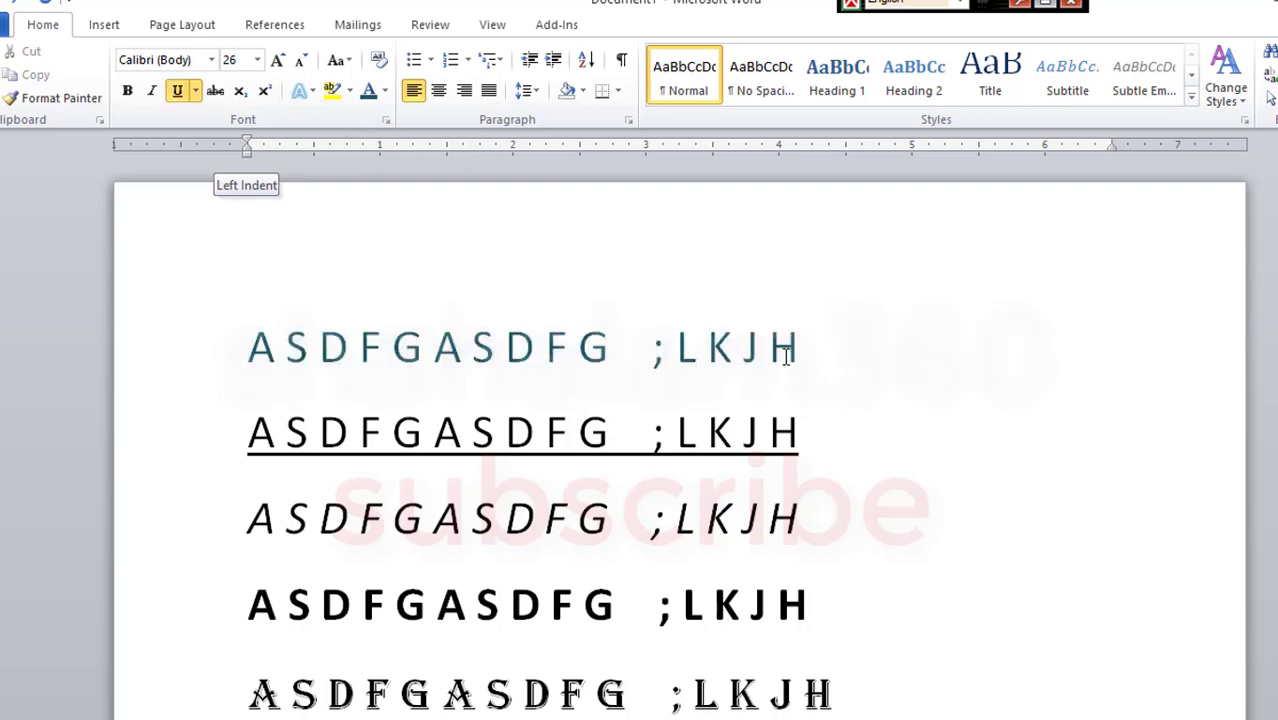
left_click_drag(786, 352, 197, 303)
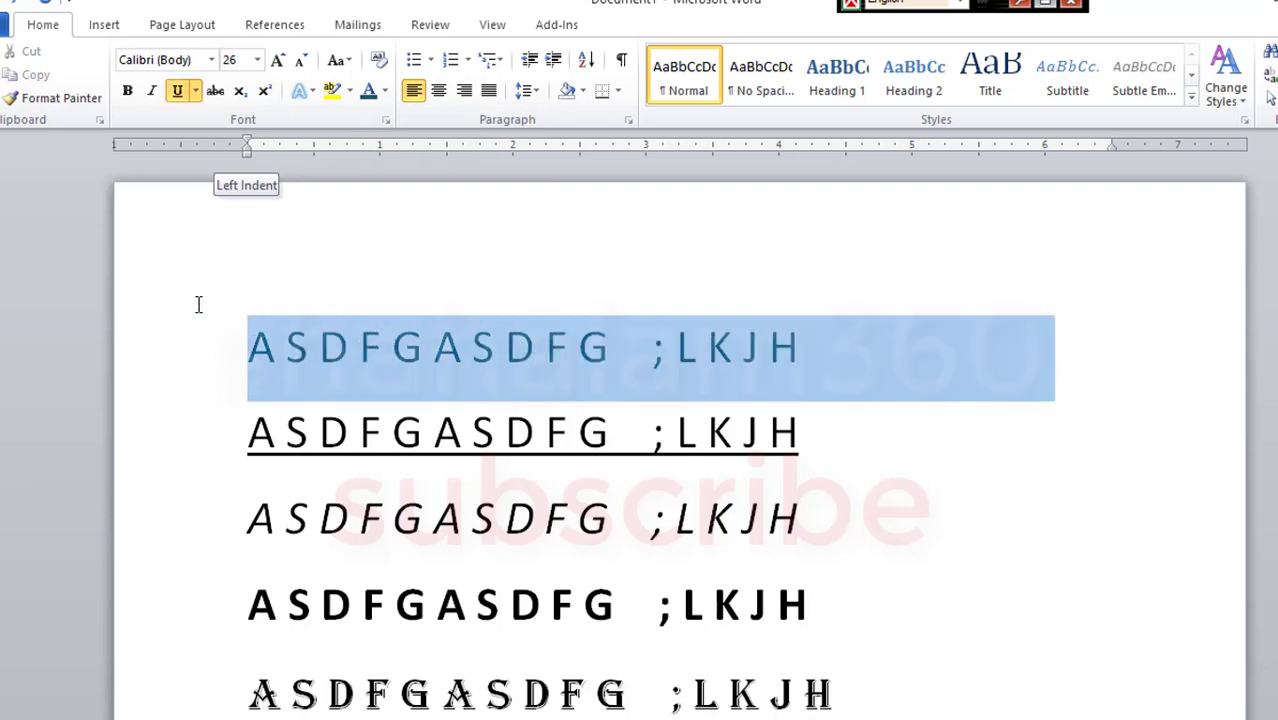
left_click(351, 92)
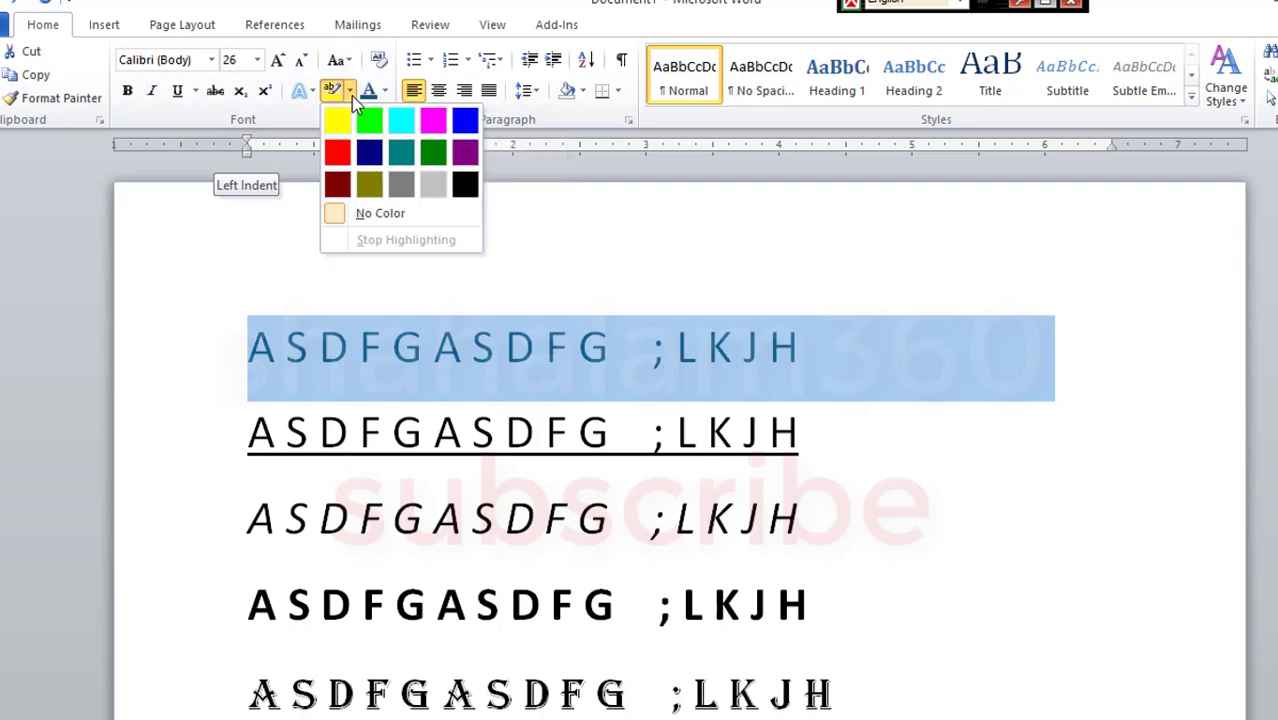